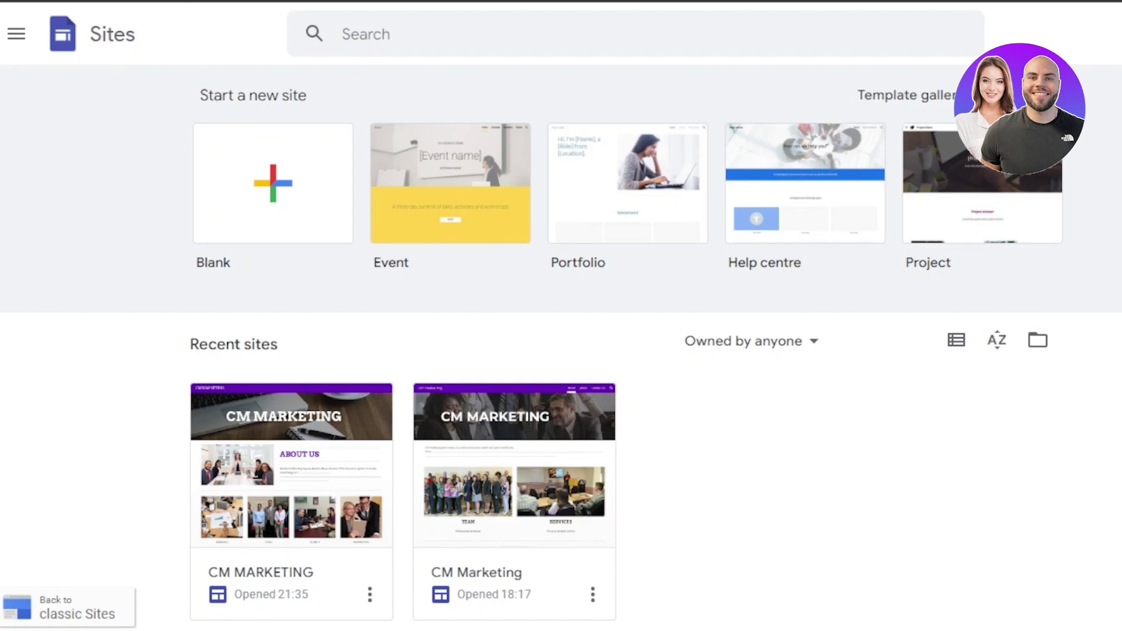
scroll(742, 426, "down", 1)
scroll(742, 427, "up", 1)
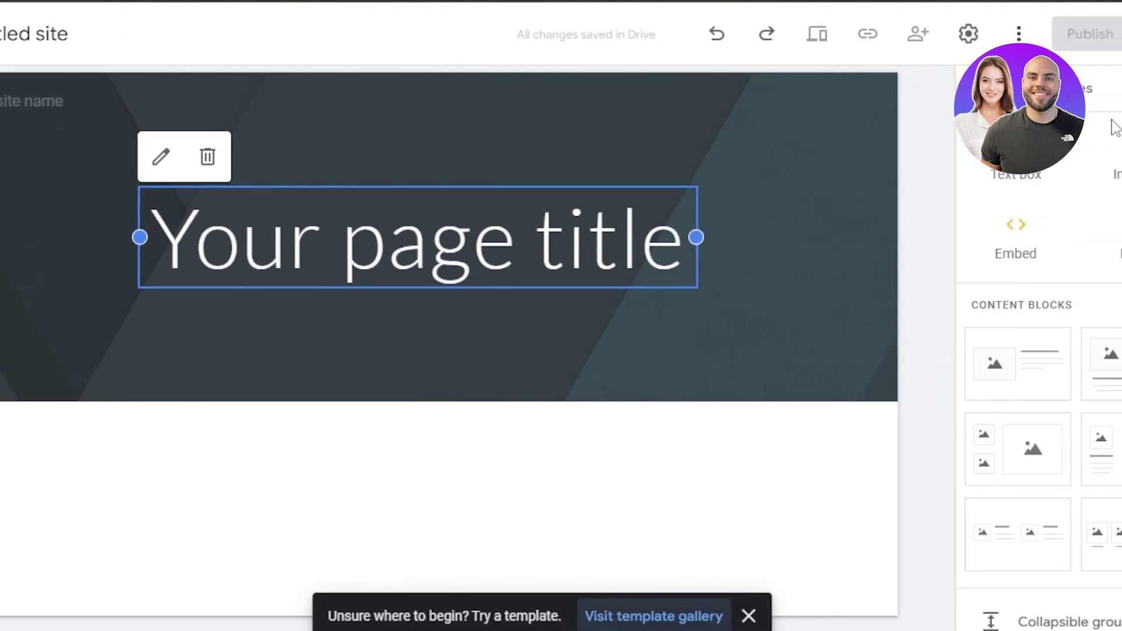
Dismiss the template suggestion and look through the content blocks and other elements available for insertion.
key("Escape")
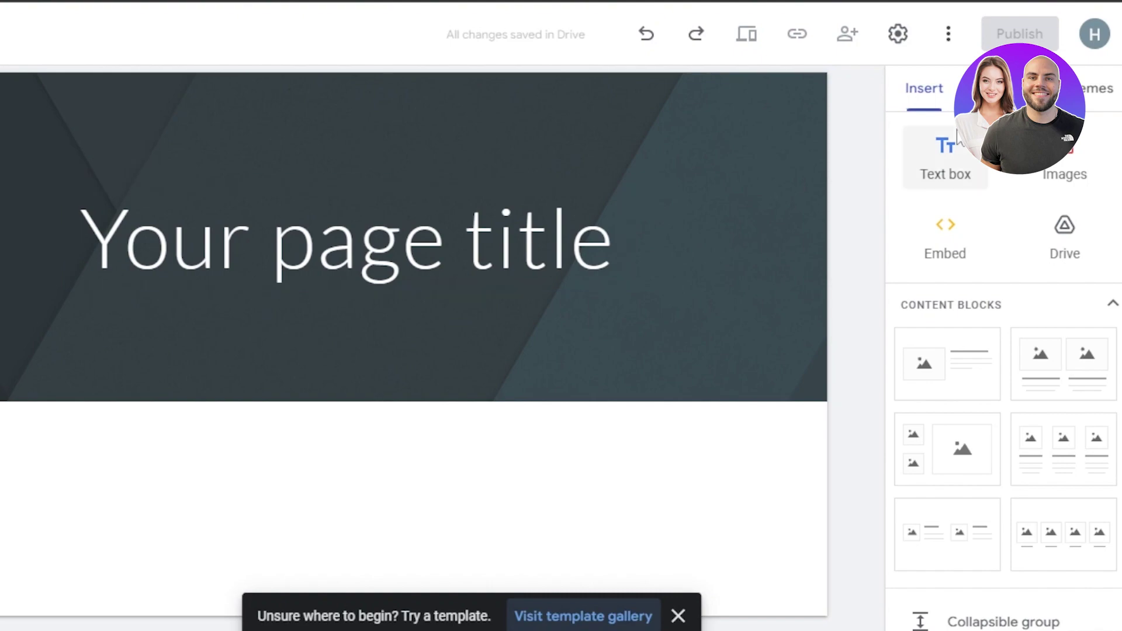
left_click(678, 617)
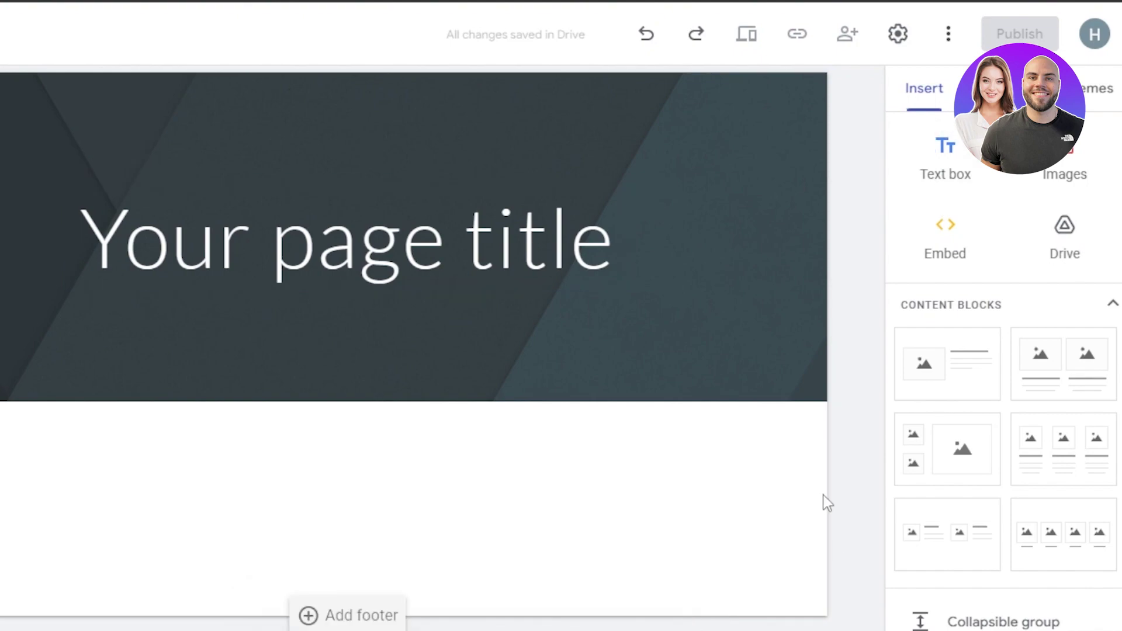
scroll(1004, 374, "down", 2)
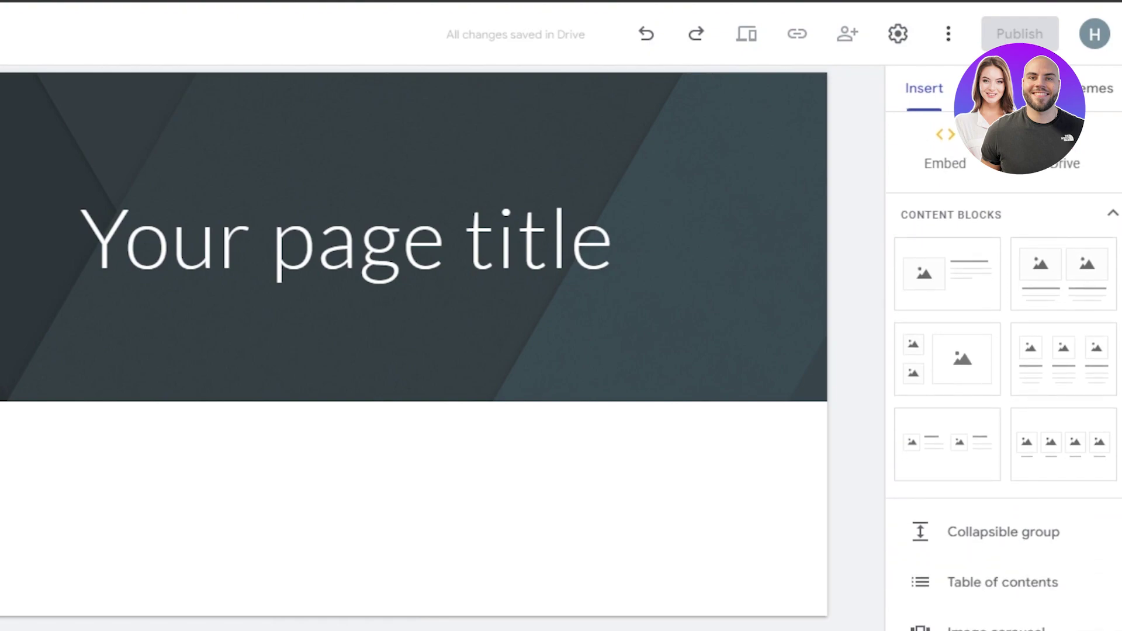
scroll(1003, 374, "down", 2)
scroll(1003, 374, "down", 3)
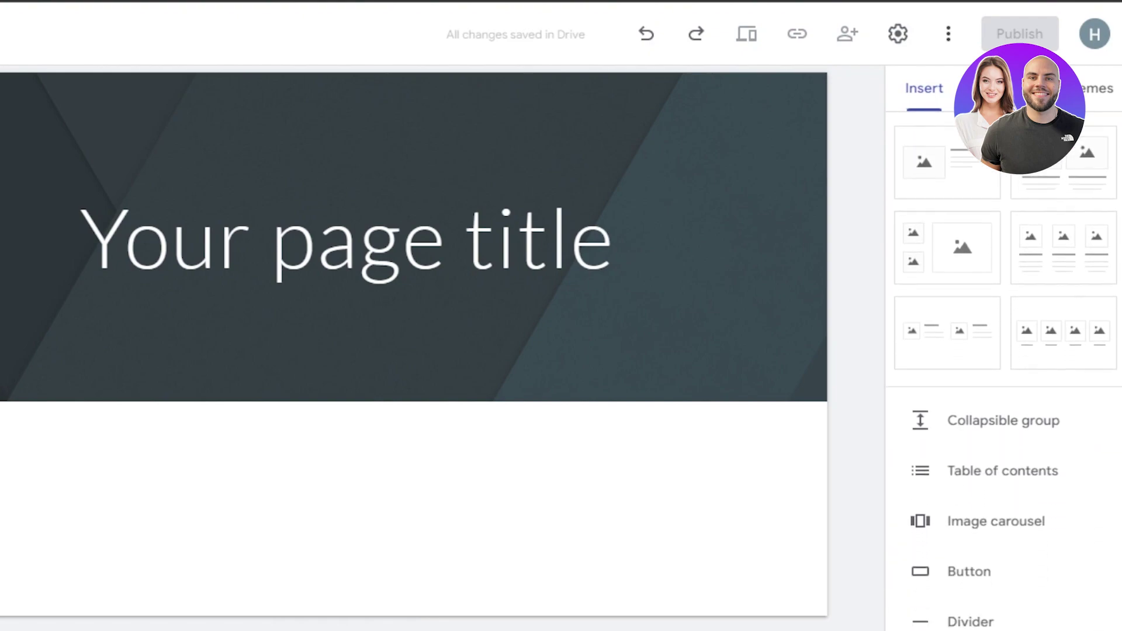
scroll(1004, 374, "down", 5)
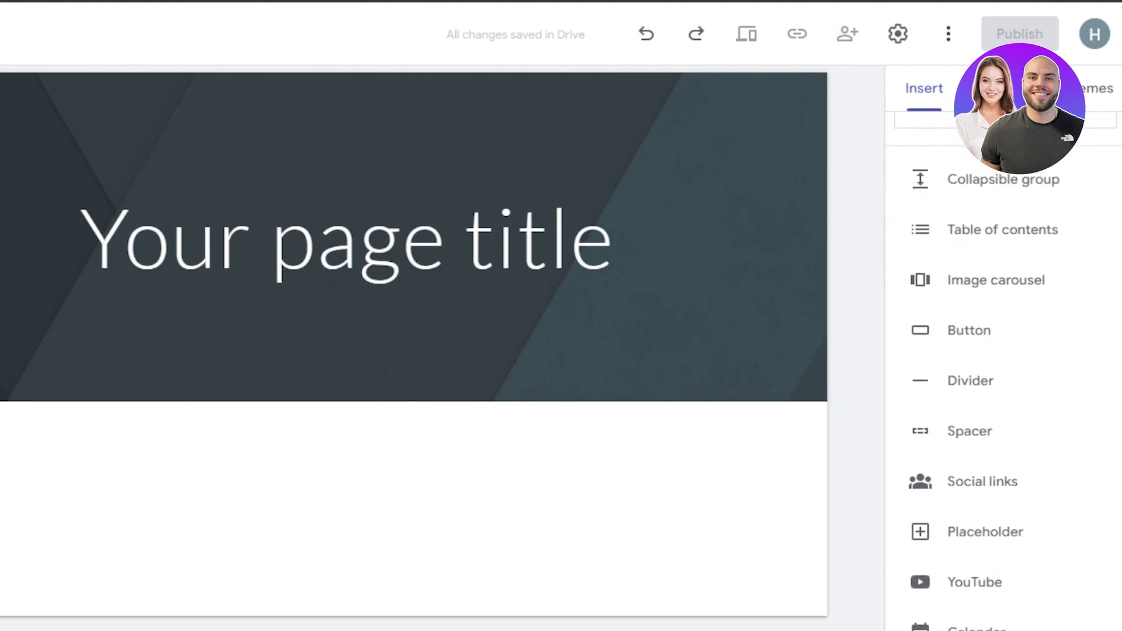
scroll(1003, 374, "down", 2)
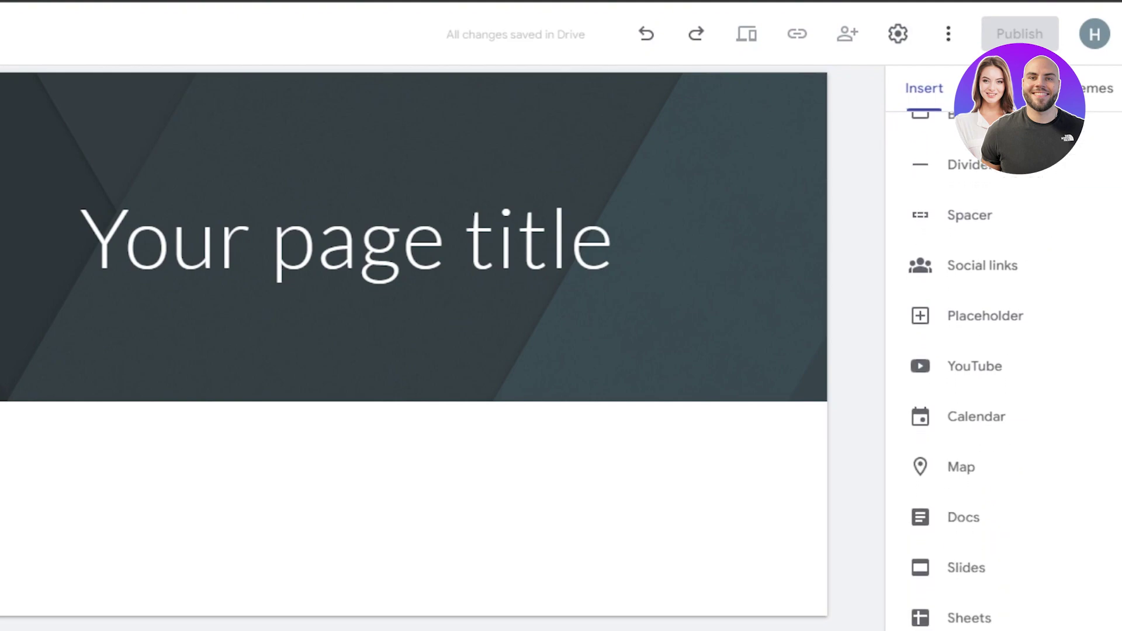
scroll(1003, 374, "up", 10)
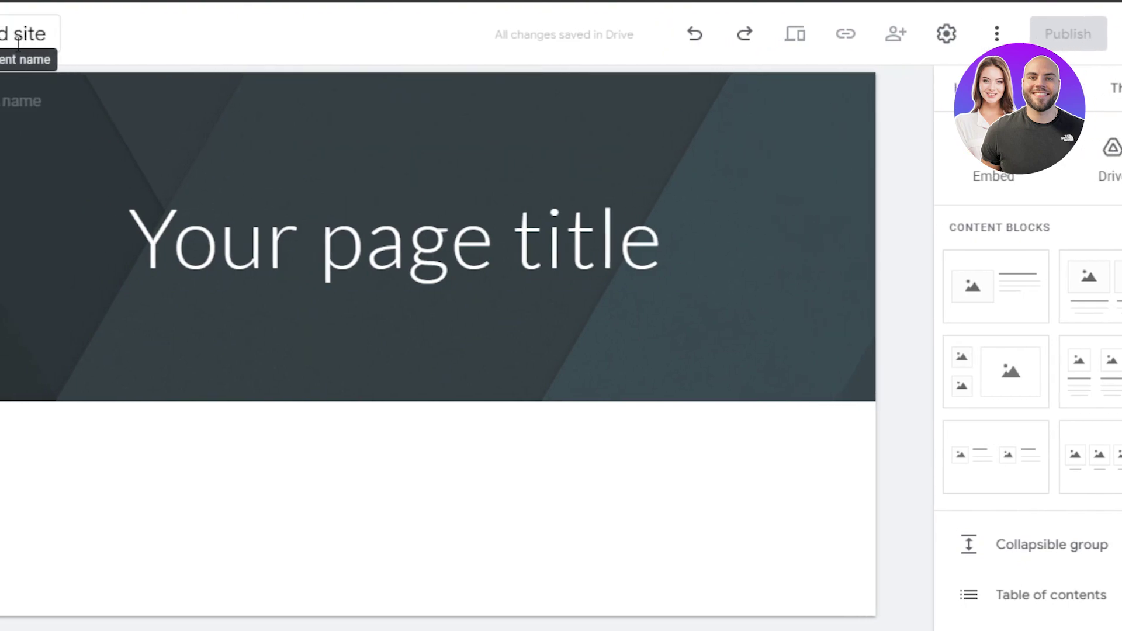
Name the site CLAIRE FOUNDATION in the page header.
left_click(193, 31)
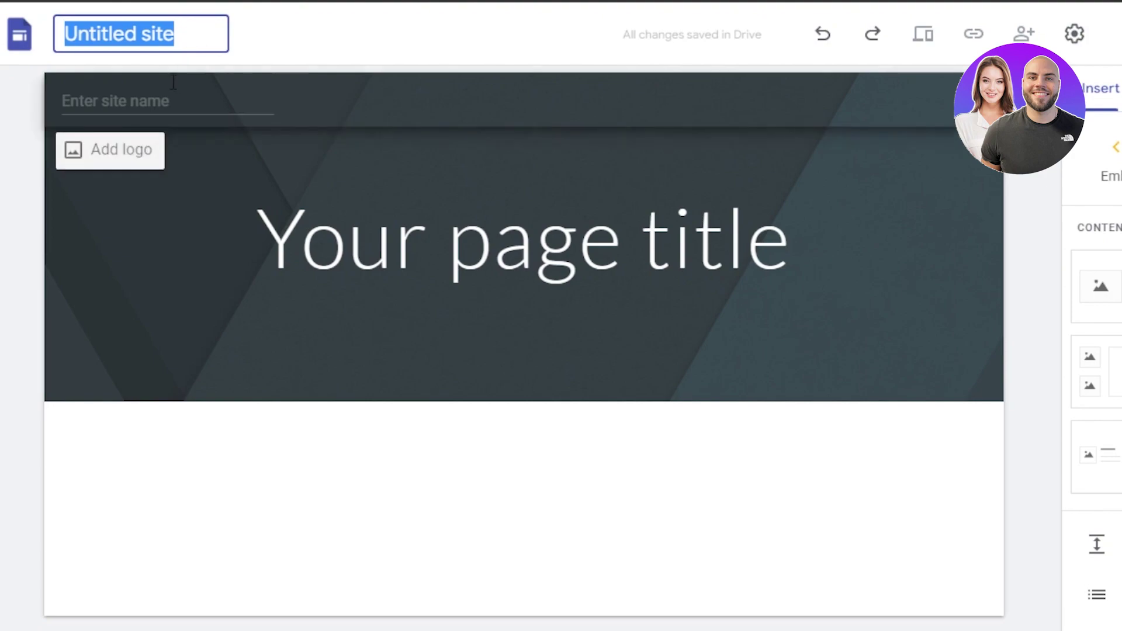
left_click(165, 108)
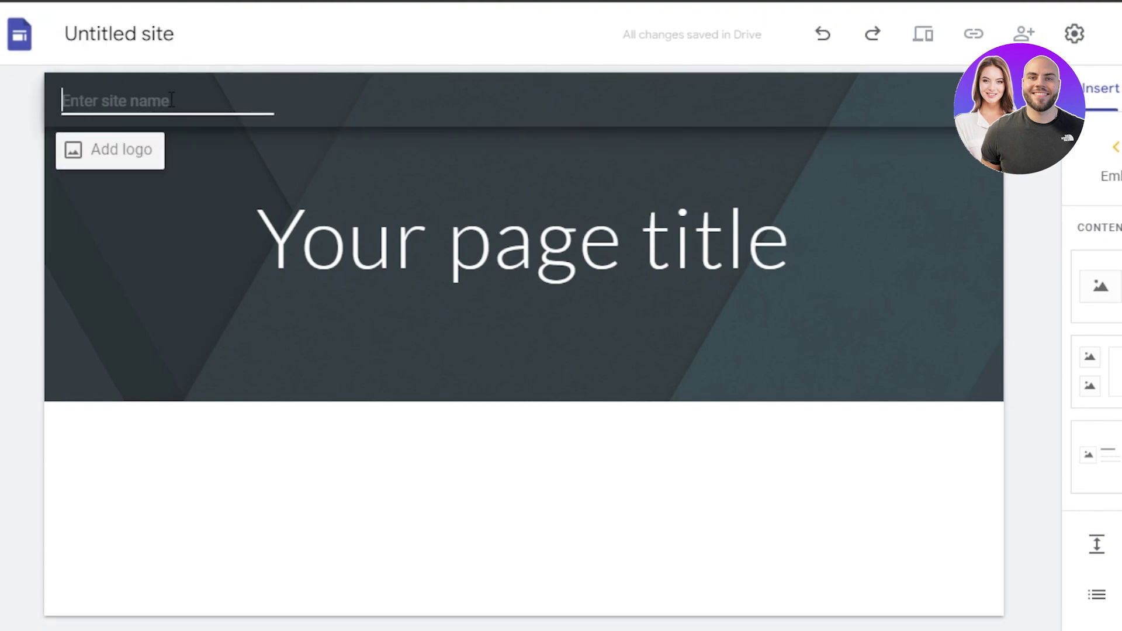
type("CLAIRE")
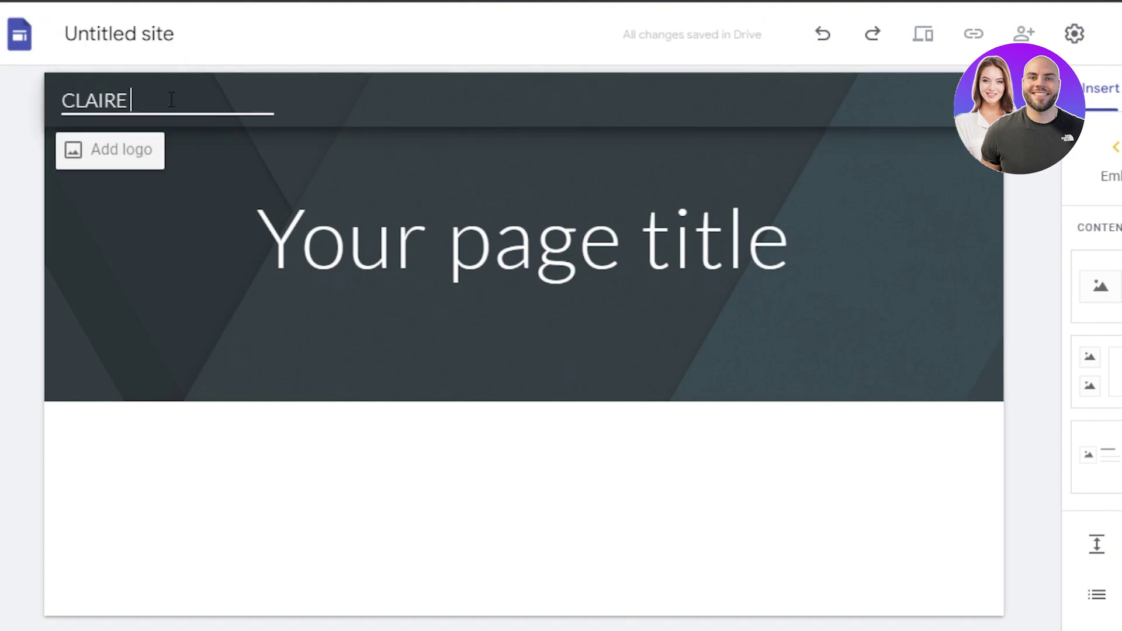
type(" FOUNDATION")
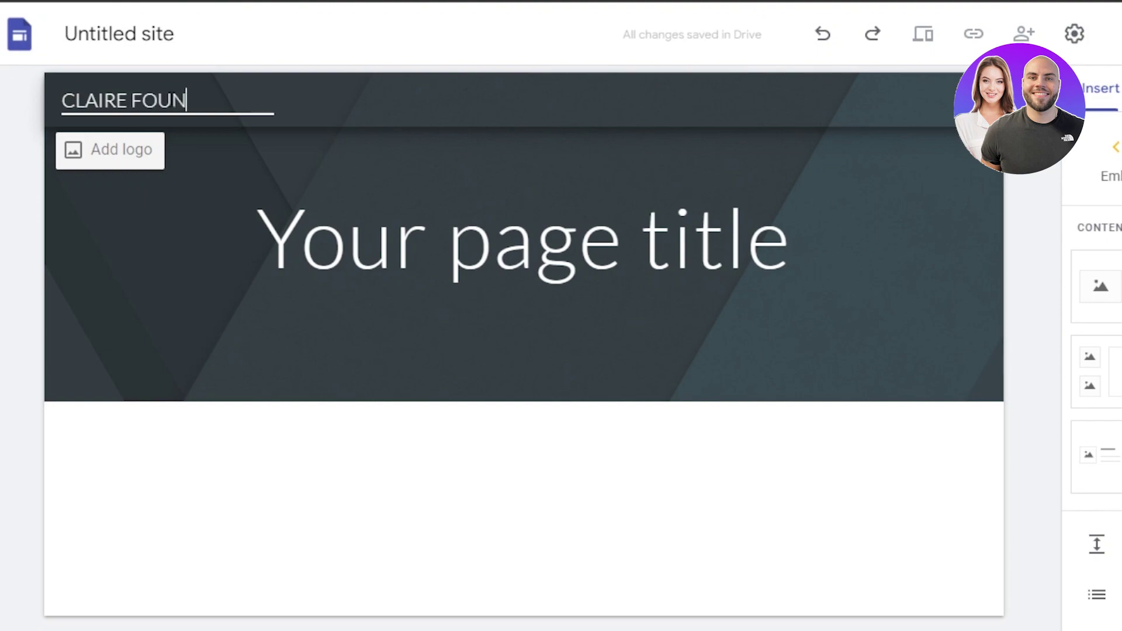
Replace the placeholder page title in the banner with CLAIRE FOUNDATION.
left_click(395, 234)
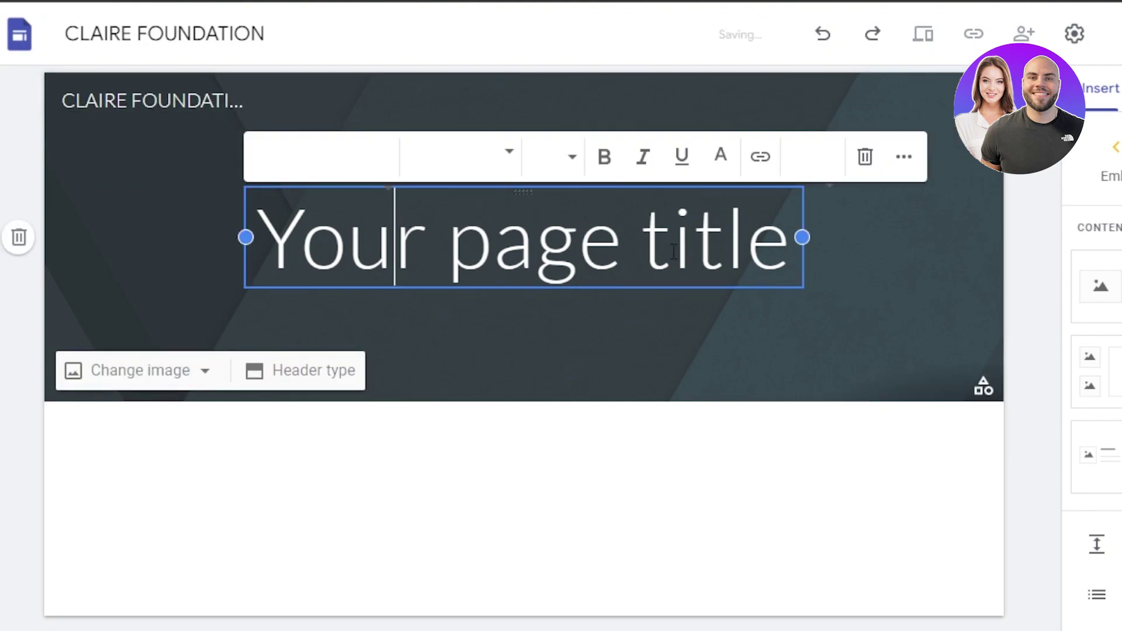
left_click(791, 236)
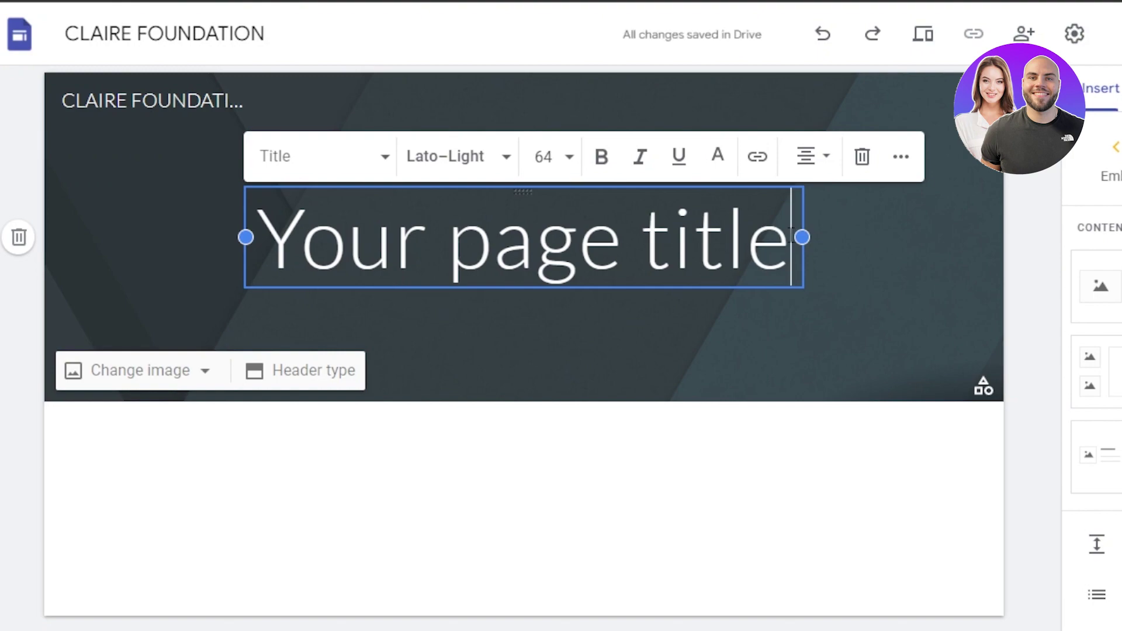
key("BackSpace")
key("BackSpace")
key("BackSpace")
key("BackSpace")
key("BackSpace")
key("BackSpace")
key("BackSpace")
key("BackSpace")
key("BackSpace")
key("BackSpace")
key("BackSpace")
key("BackSpace")
key("BackSpace")
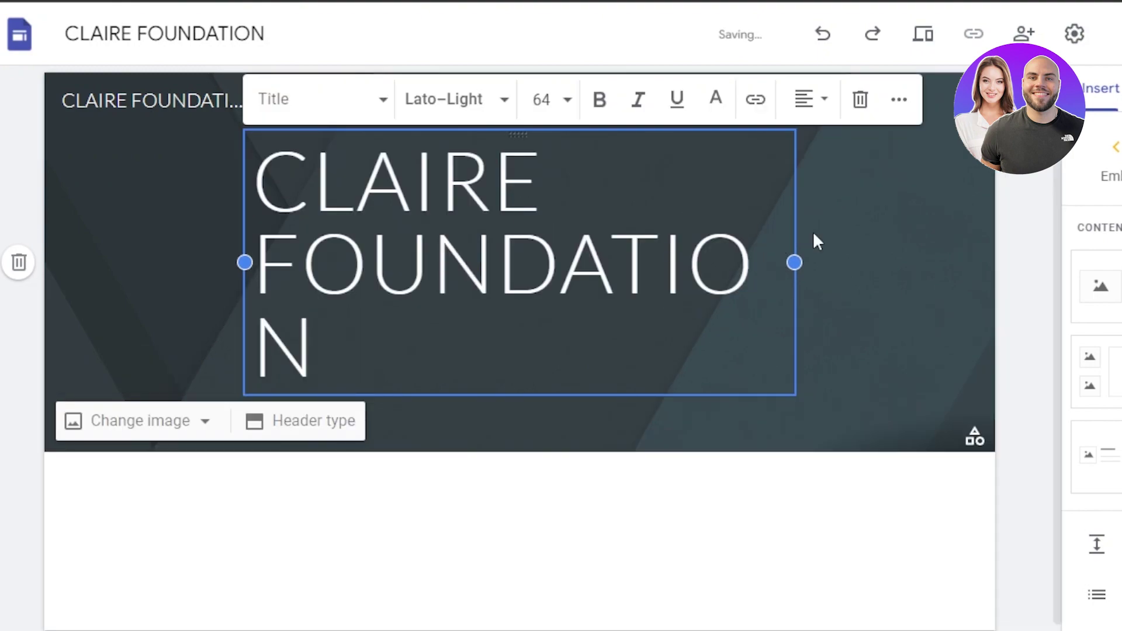
Widen the banner title box on both sides and centre its text.
left_click_drag(795, 266, 947, 263)
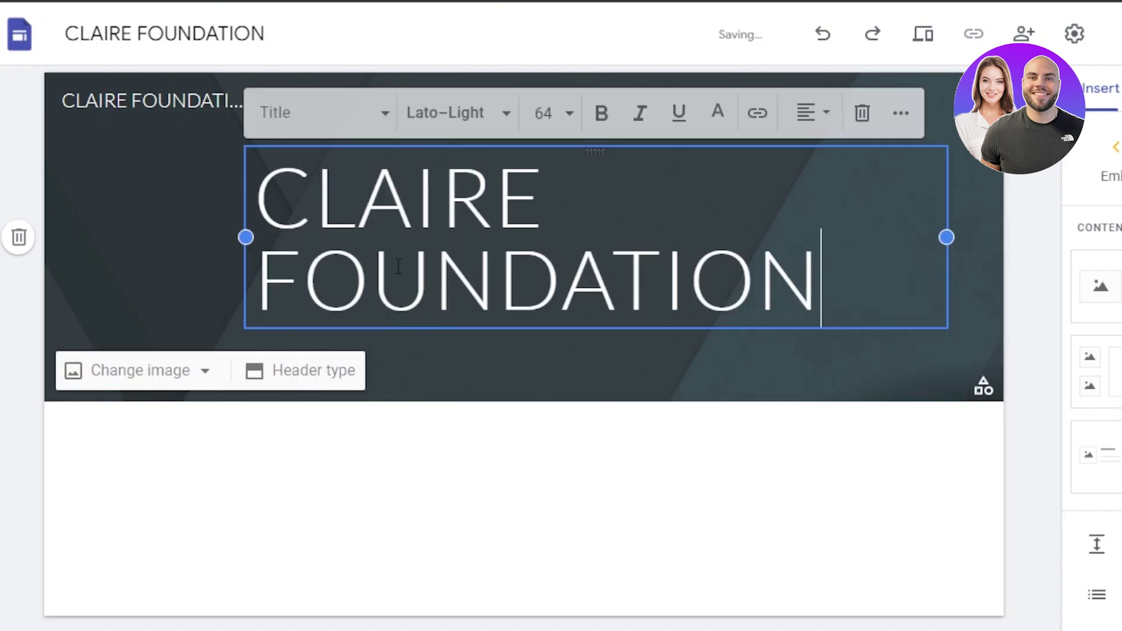
left_click(812, 123)
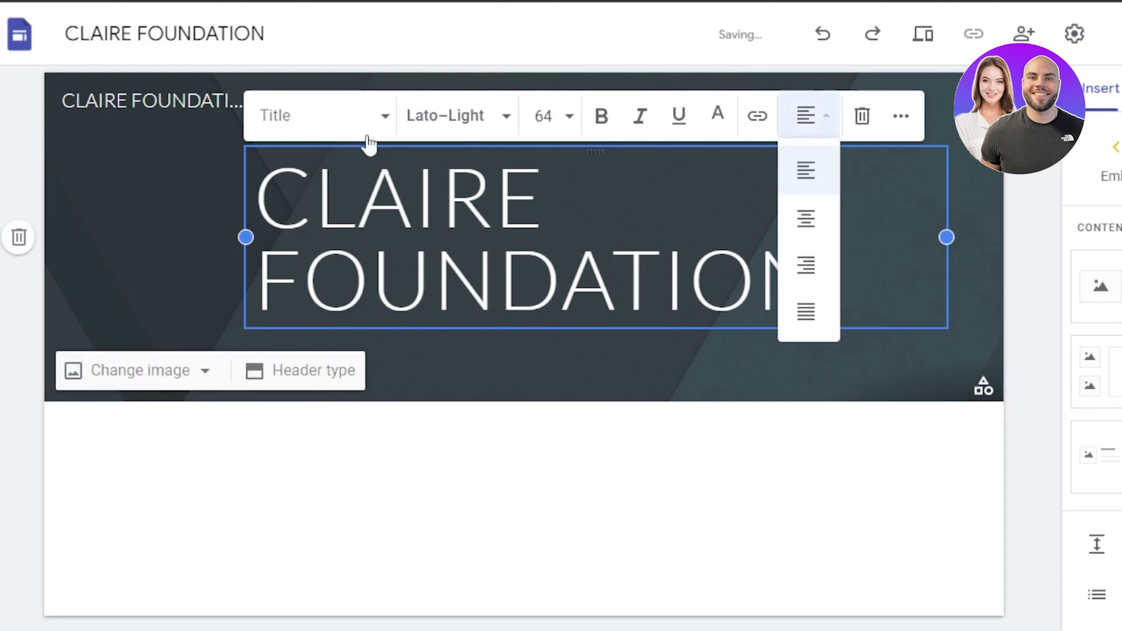
left_click(828, 231)
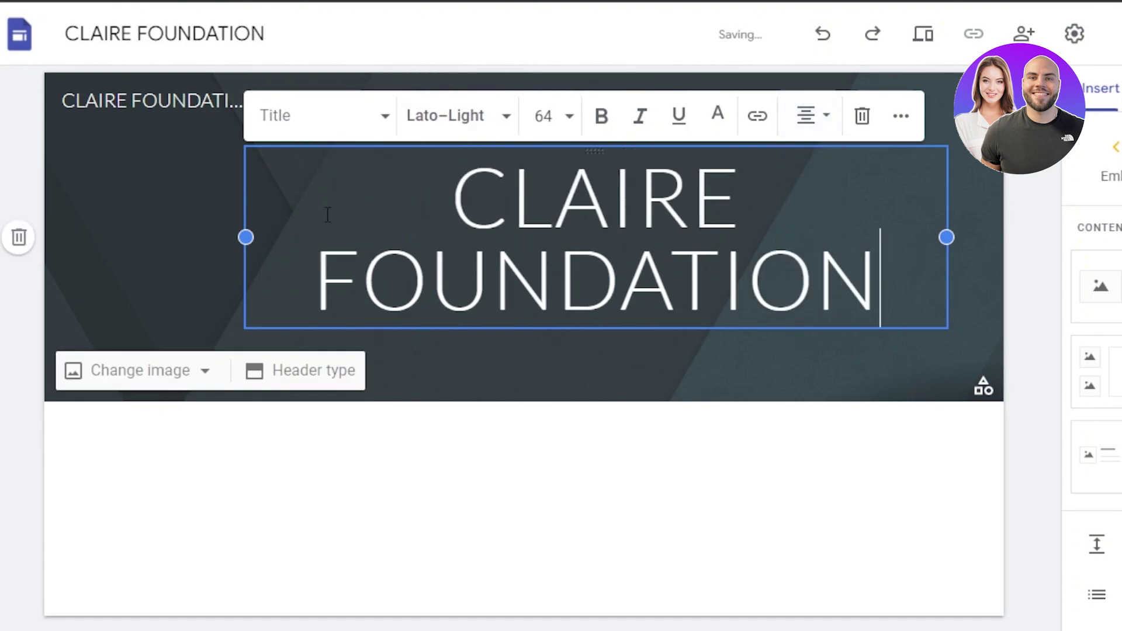
left_click_drag(245, 237, 23, 252)
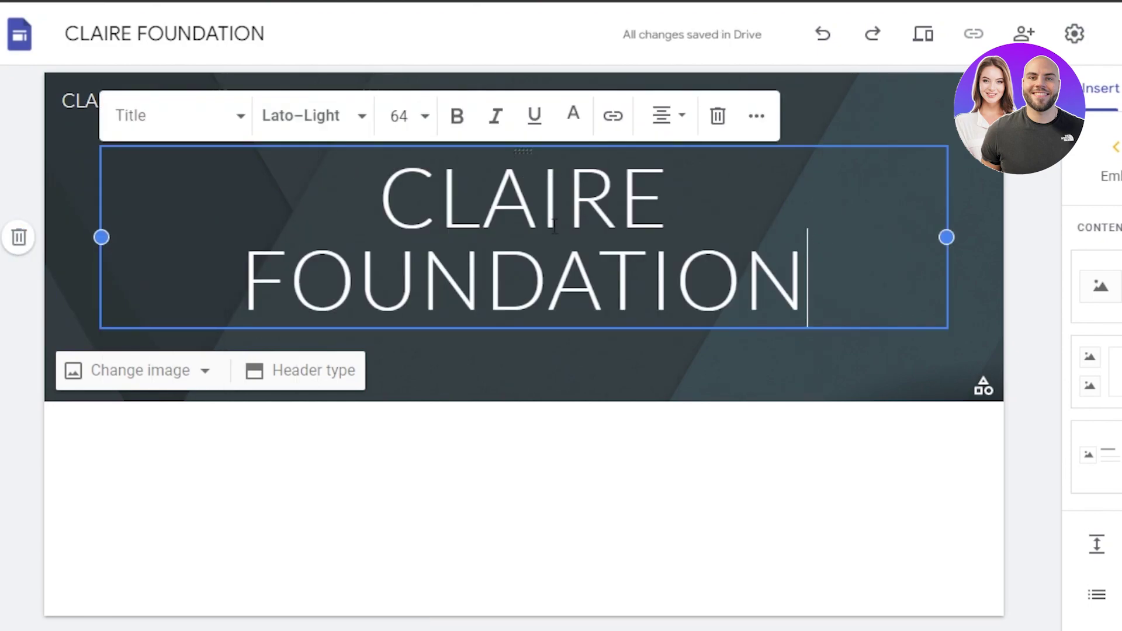
left_click(1037, 238)
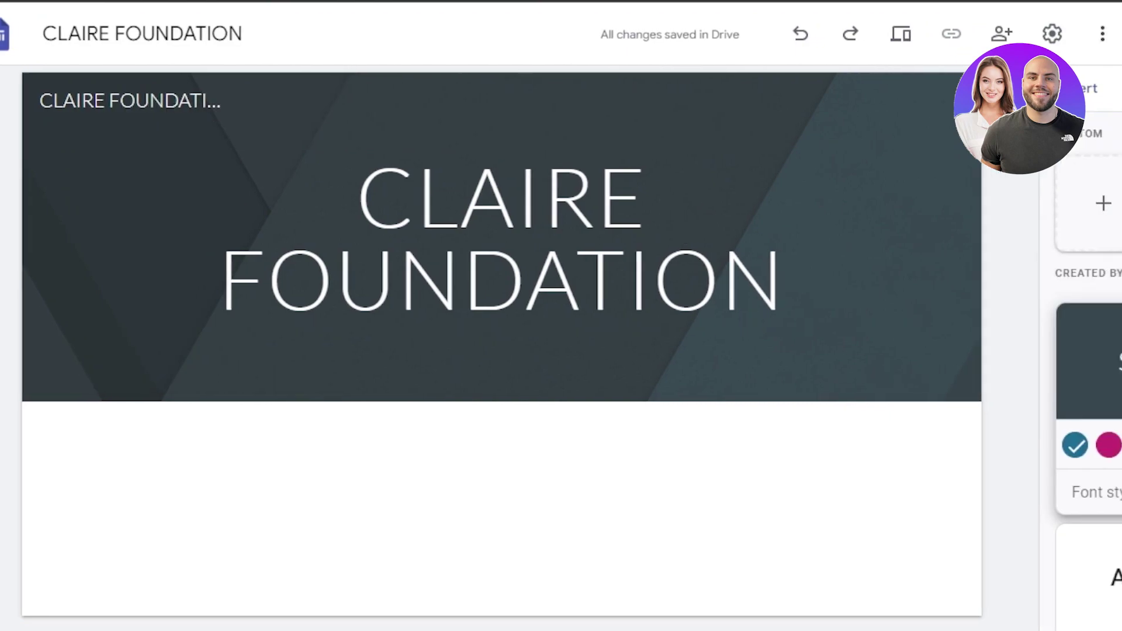
Try out the Diplomat and Level themes, and settle on the Aristotle theme for the site.
scroll(988, 344, "down", 4)
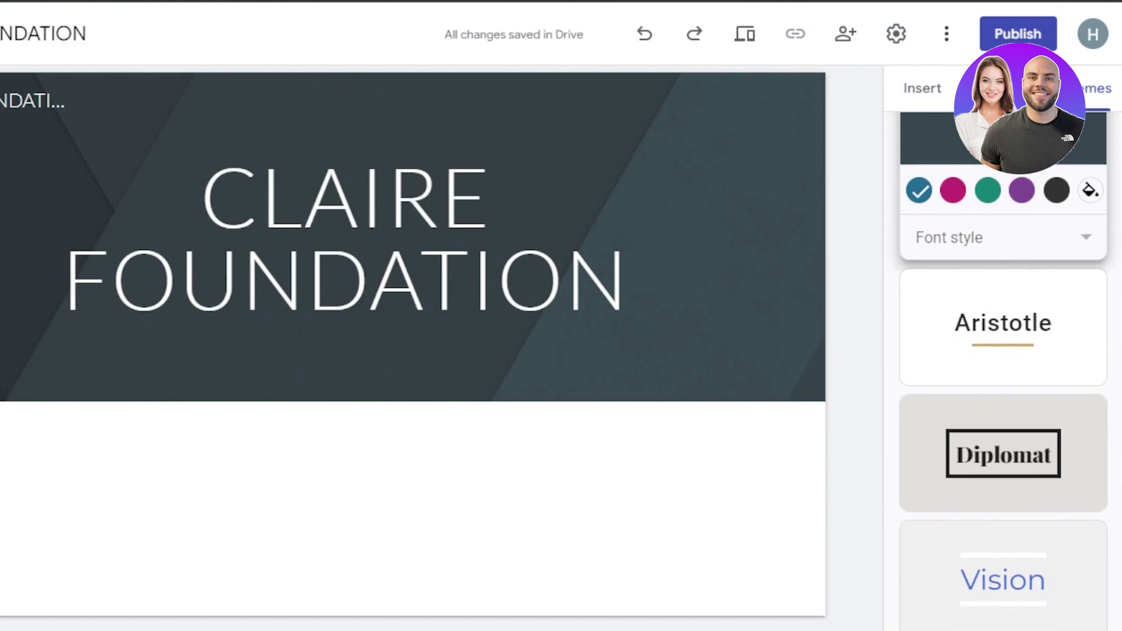
left_click(986, 340)
scroll(1040, 374, "down", 2)
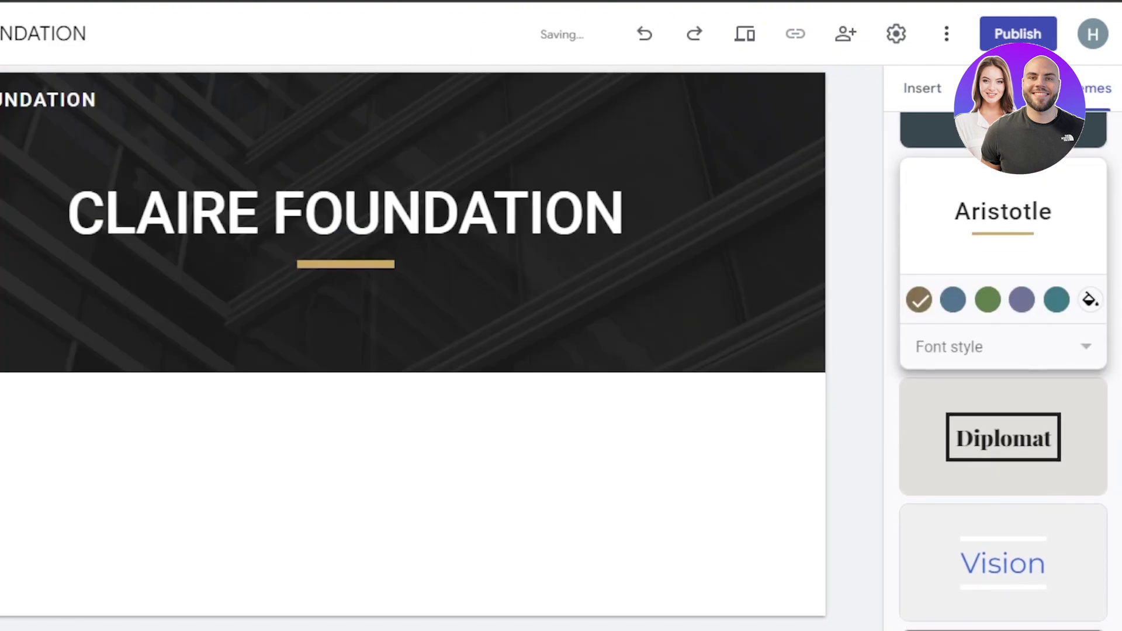
left_click(1009, 367)
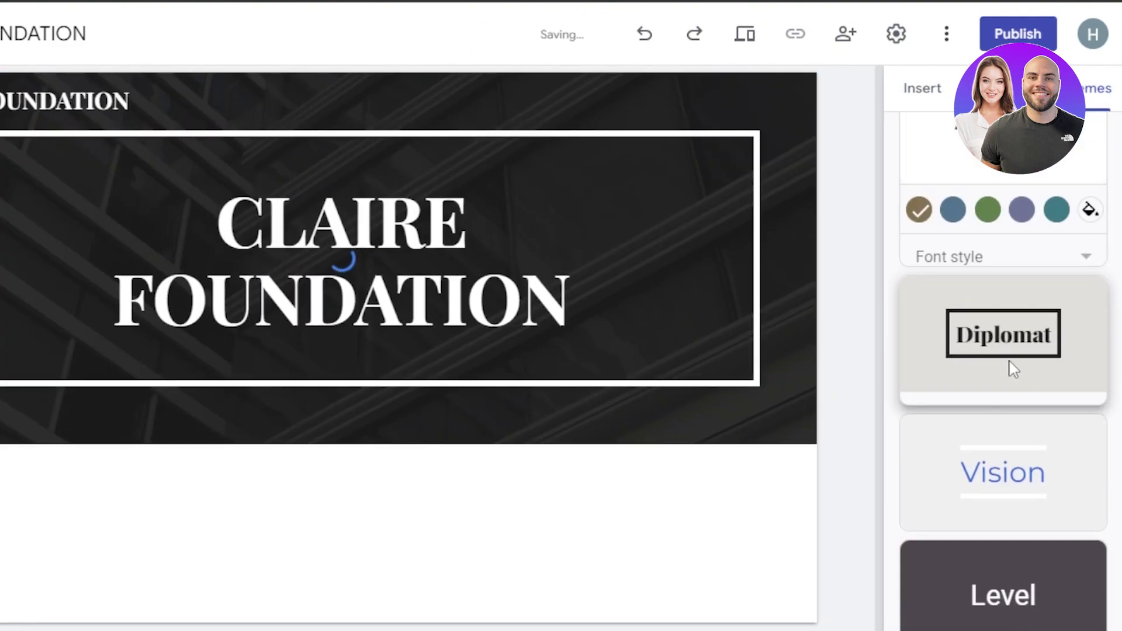
scroll(1003, 501, "down", 3)
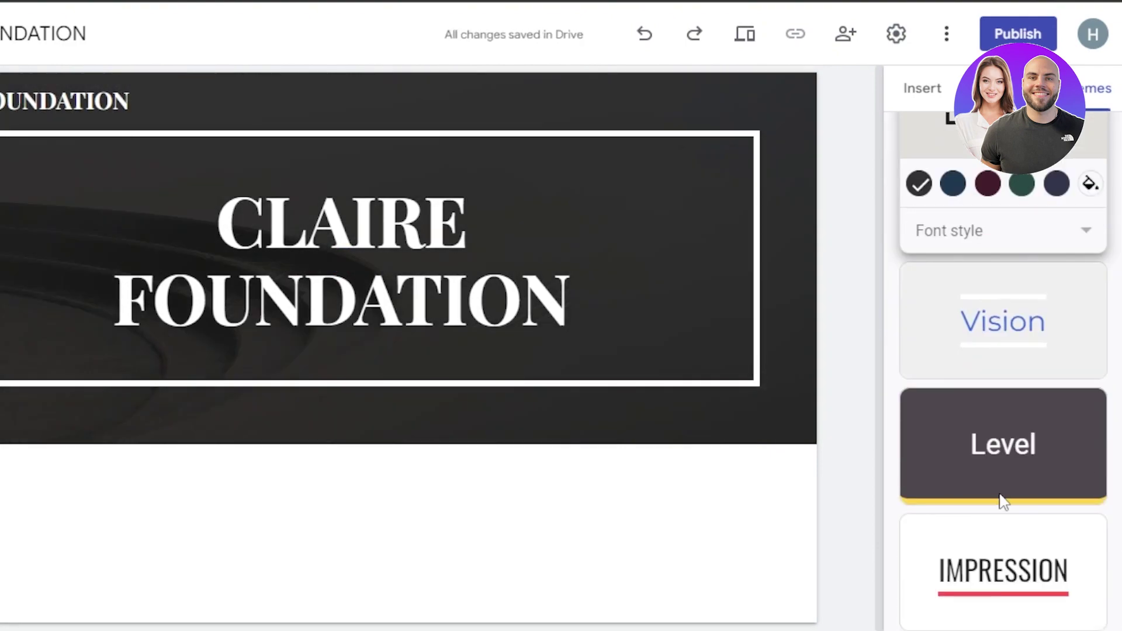
left_click(1003, 503)
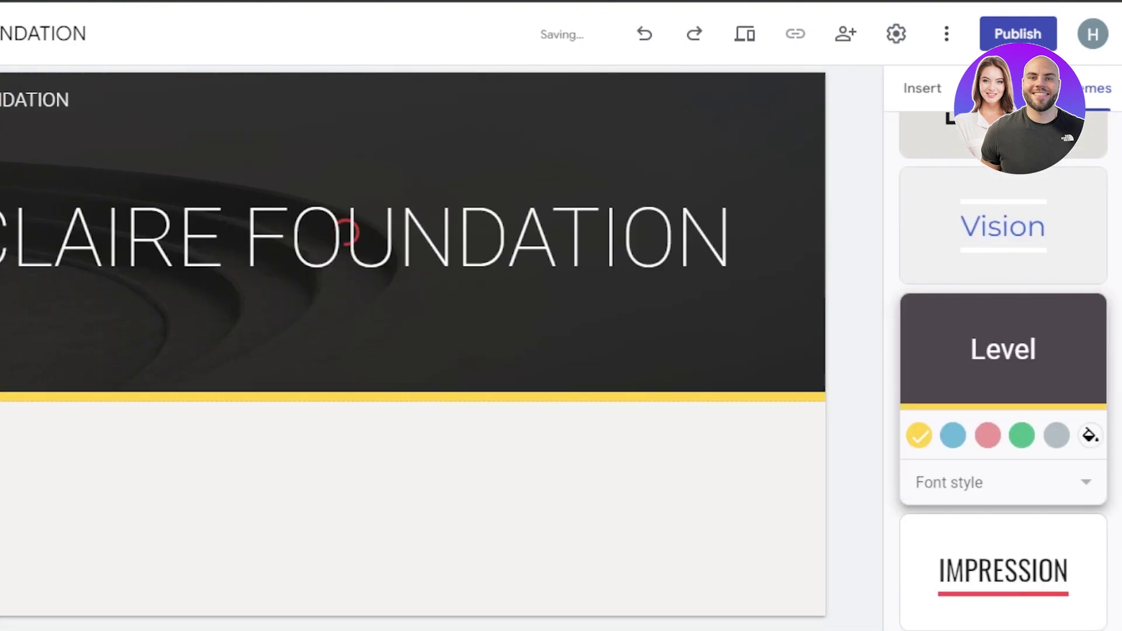
left_click(997, 240)
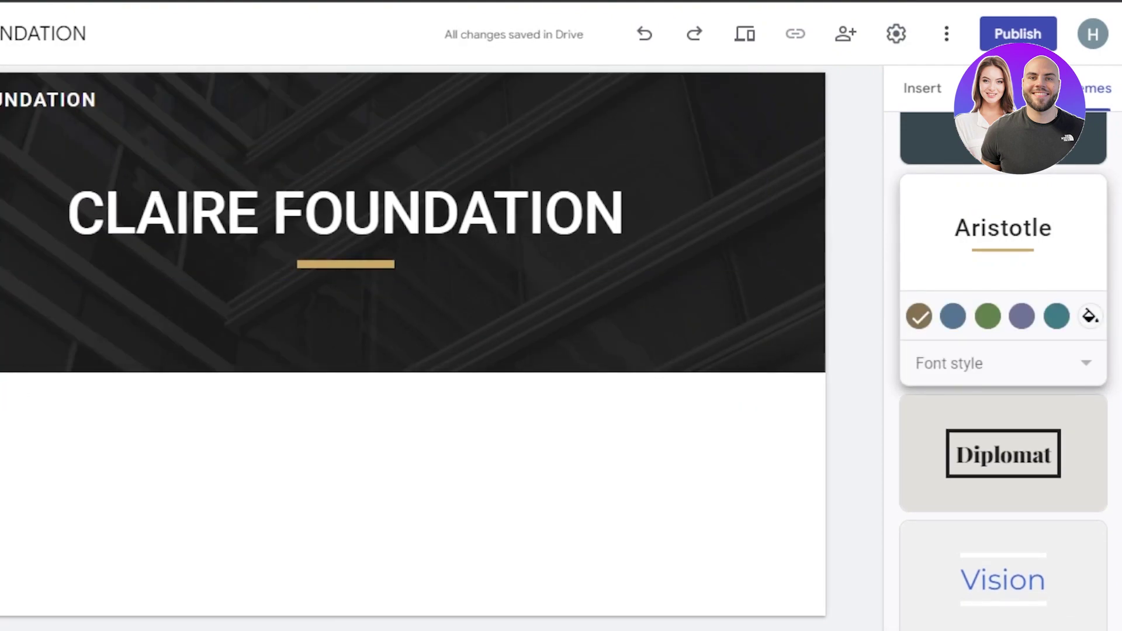
Upload the photo of running volunteers as the banner's background image.
mouse_move(55, 351)
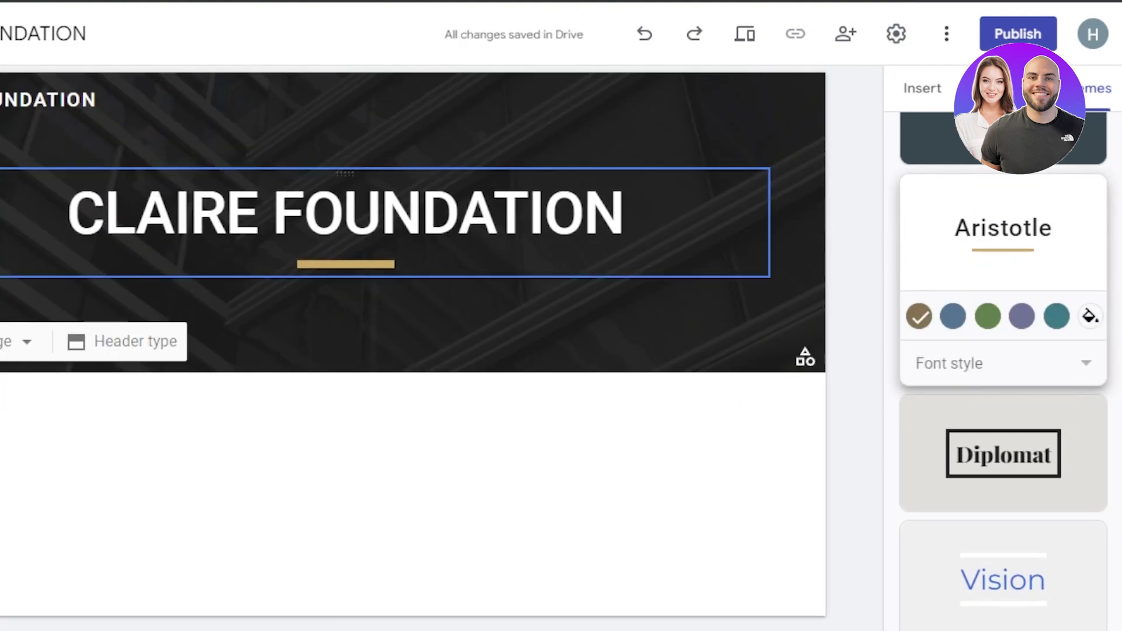
left_click(28, 343)
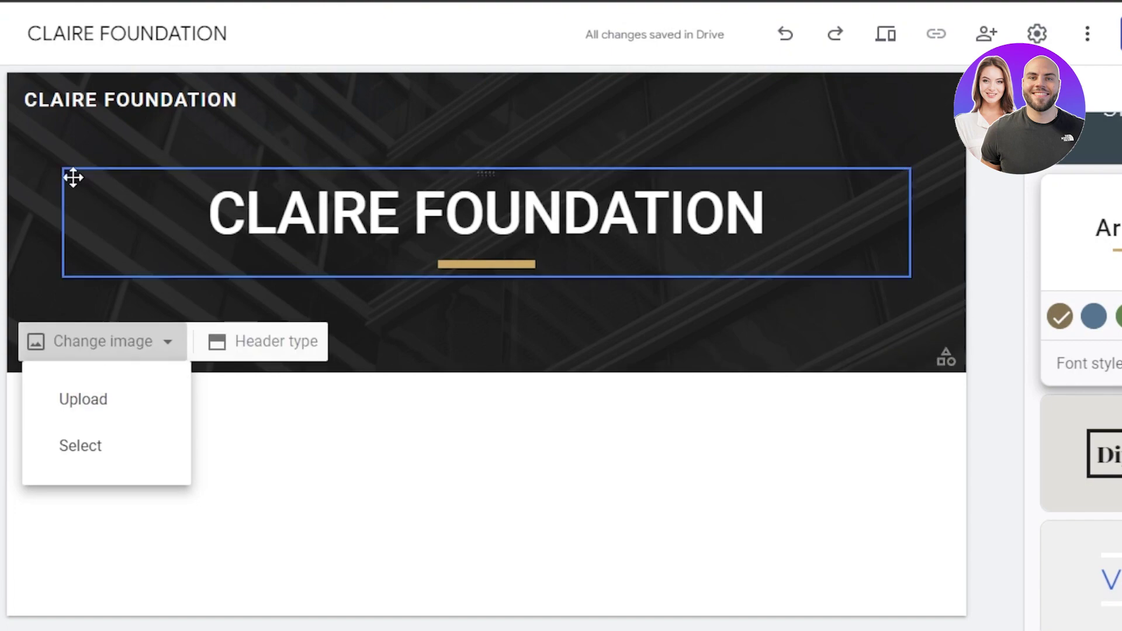
left_click(83, 399)
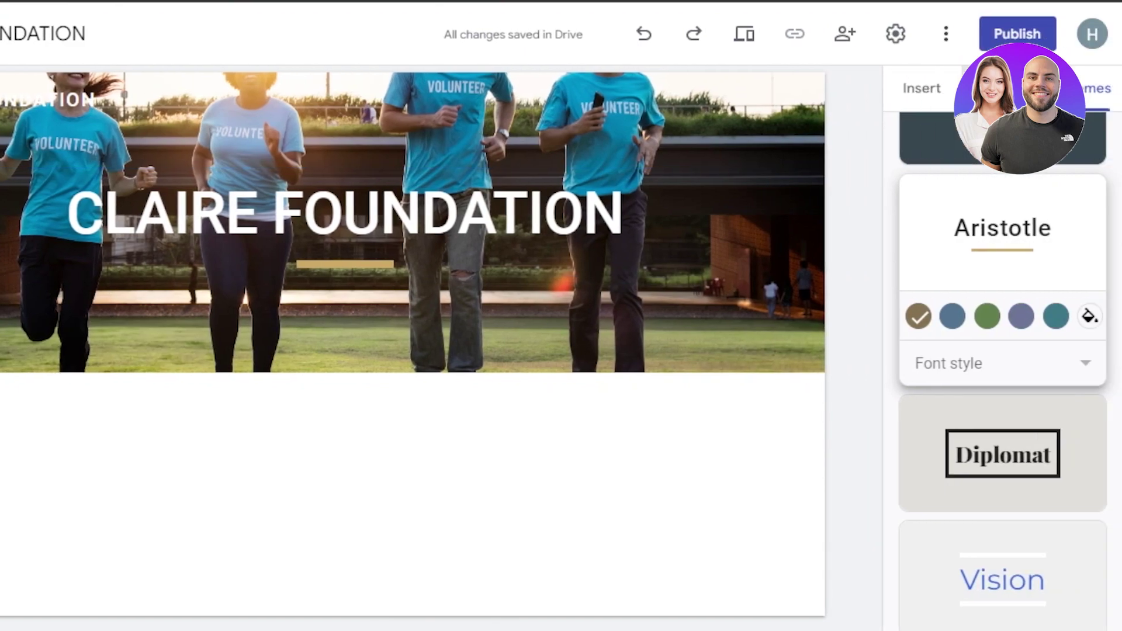
Look at the site's page list and the options available for the Home page.
left_click(1117, 88)
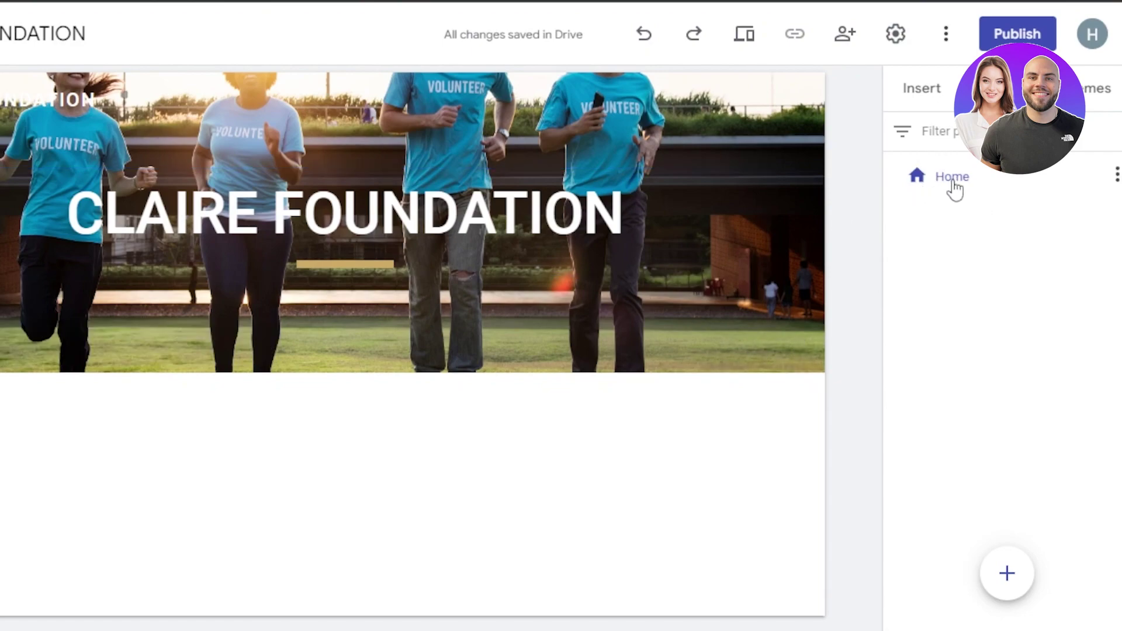
left_click(1116, 175)
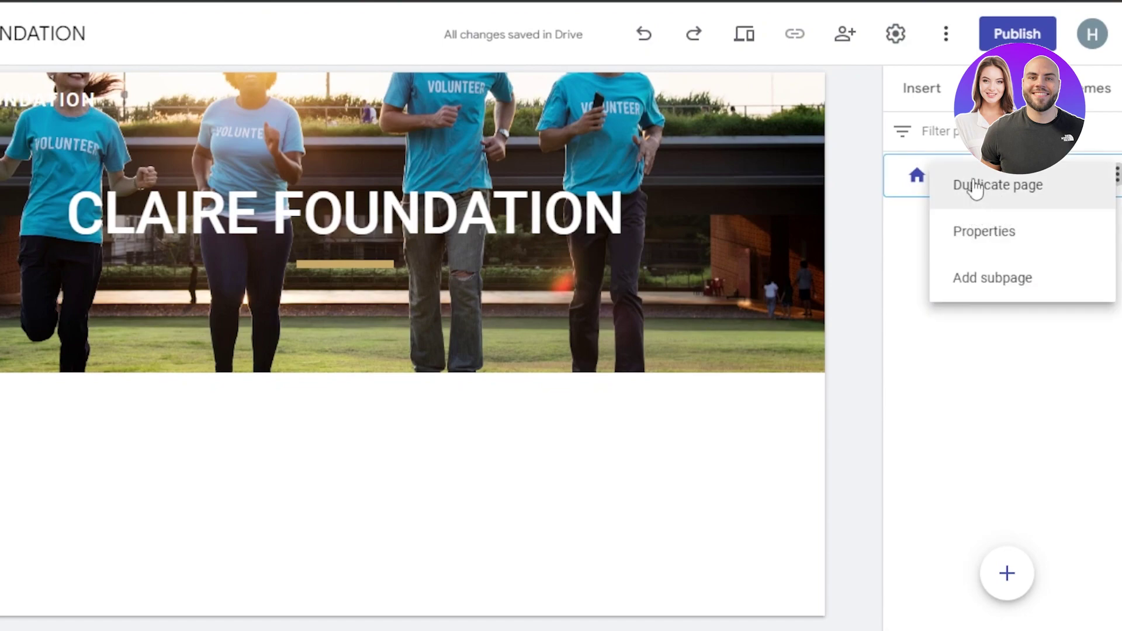
left_click(882, 293)
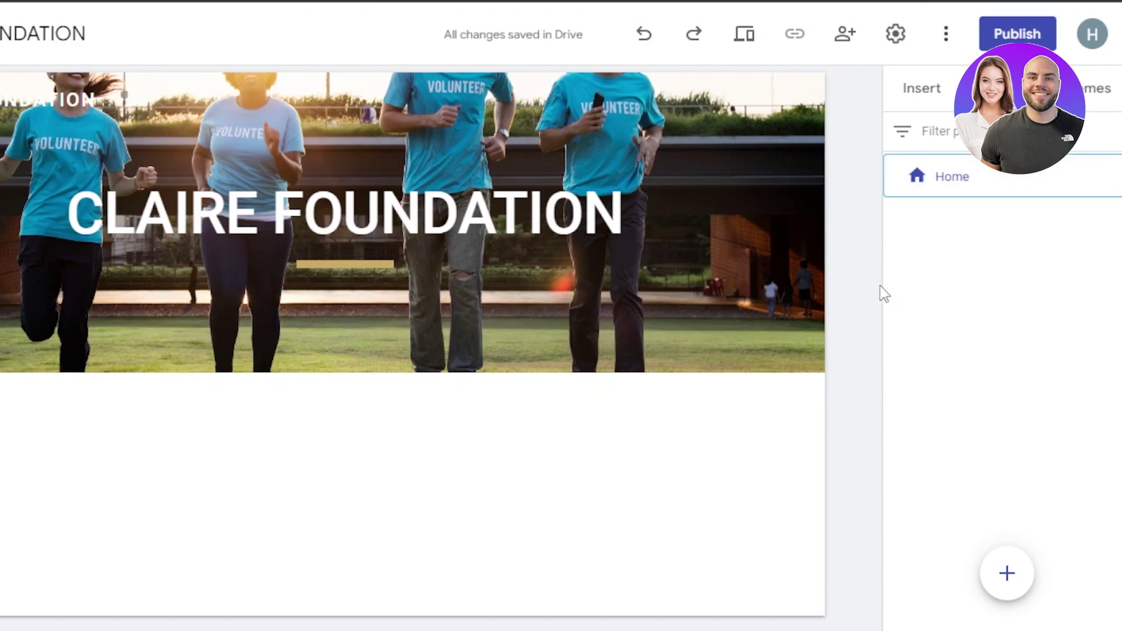
Return to the insertable elements and look over the basic items and content block layouts.
left_click(934, 90)
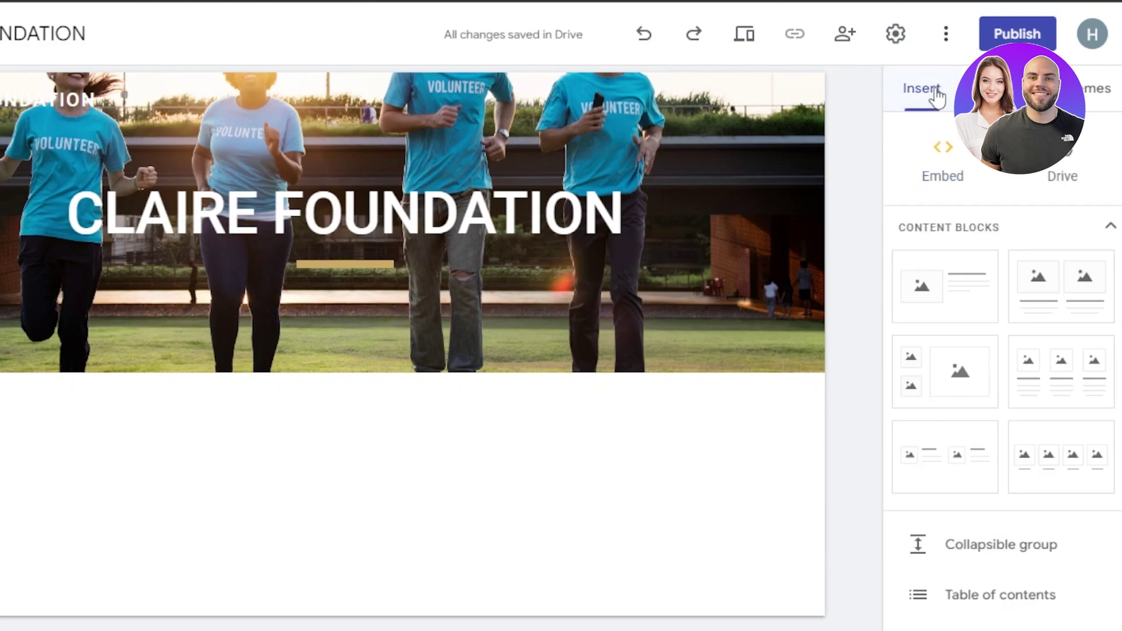
scroll(1002, 351, "up", 2)
scroll(1002, 351, "down", 2)
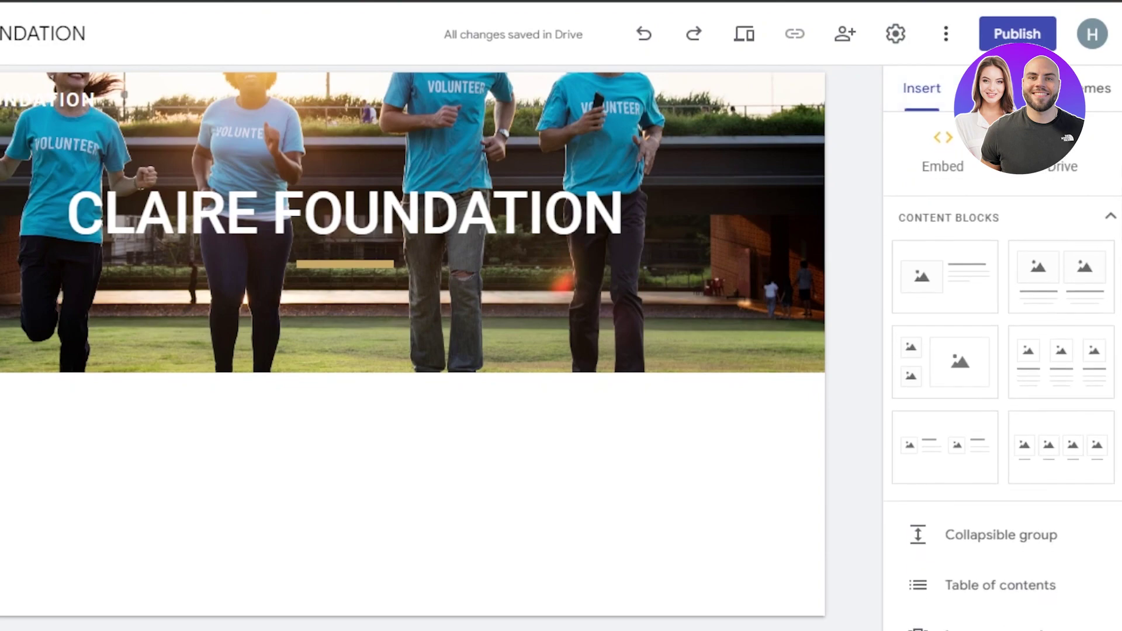
scroll(1002, 351, "up", 2)
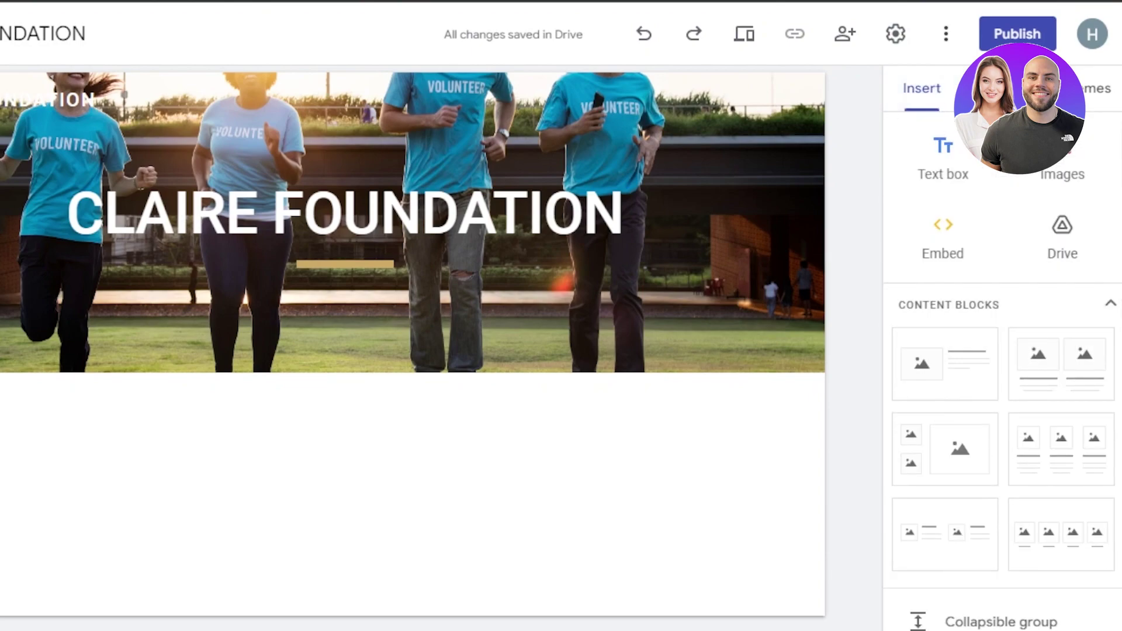
Add a text box below the banner reading "DONATIONS NEEDED" and give it the Heading style.
left_click(950, 173)
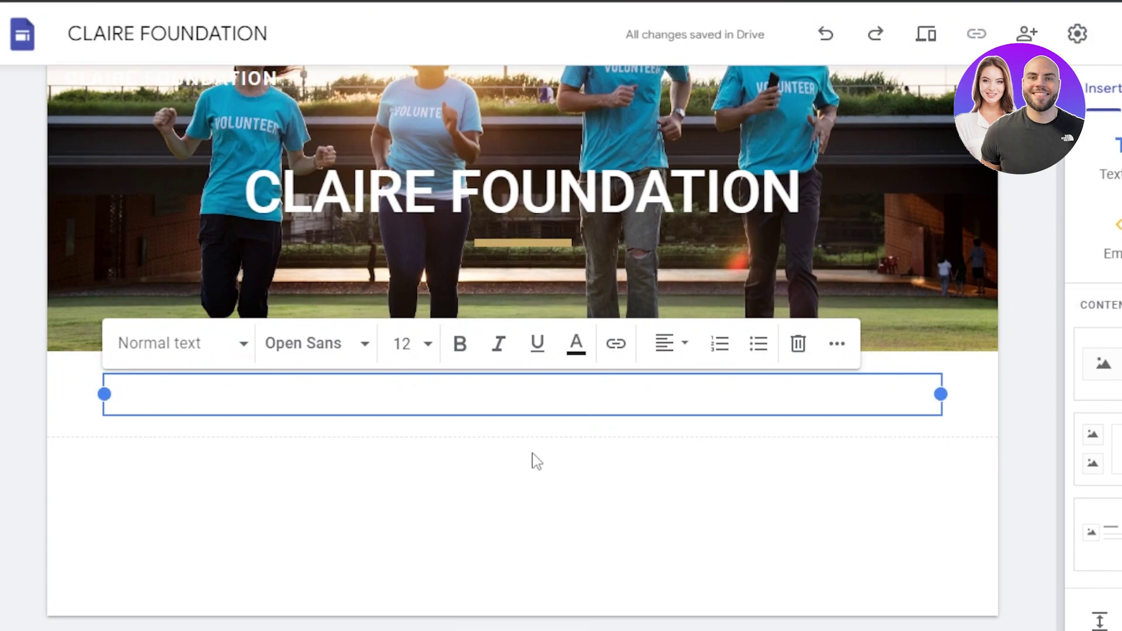
type("DONATIONS NEEDED")
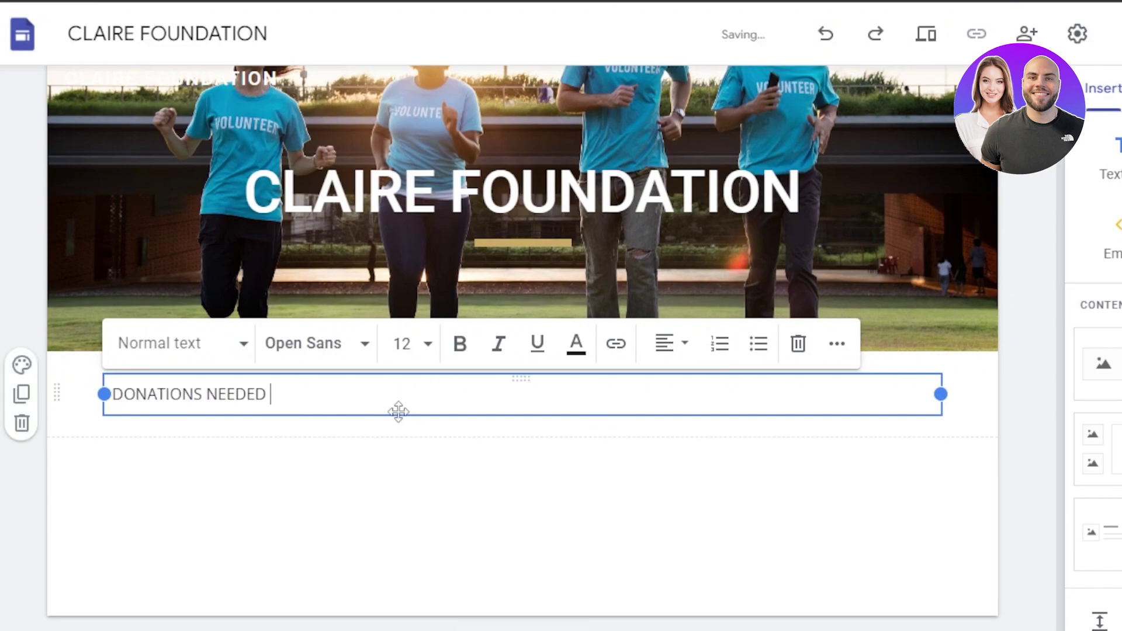
left_click(572, 351)
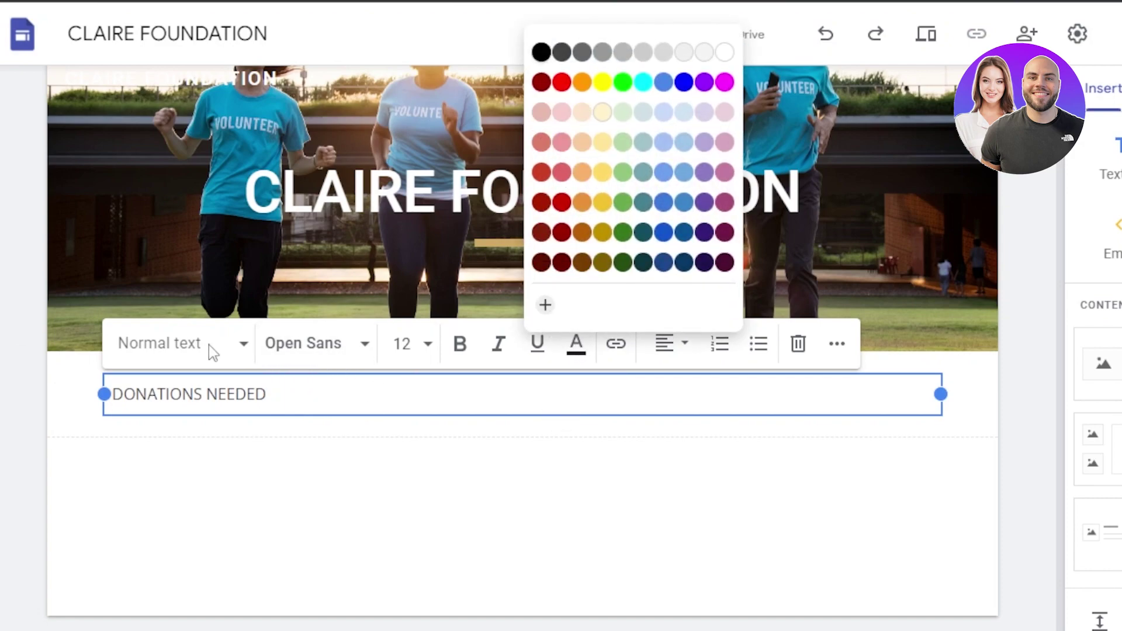
left_click(239, 353)
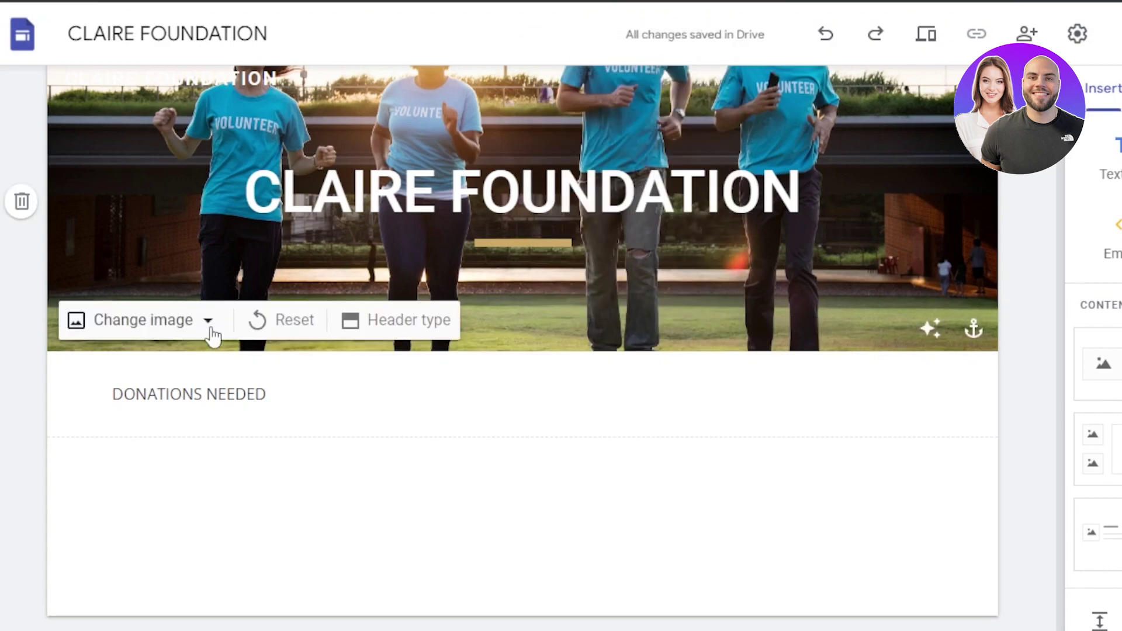
left_click(246, 392)
left_click(243, 345)
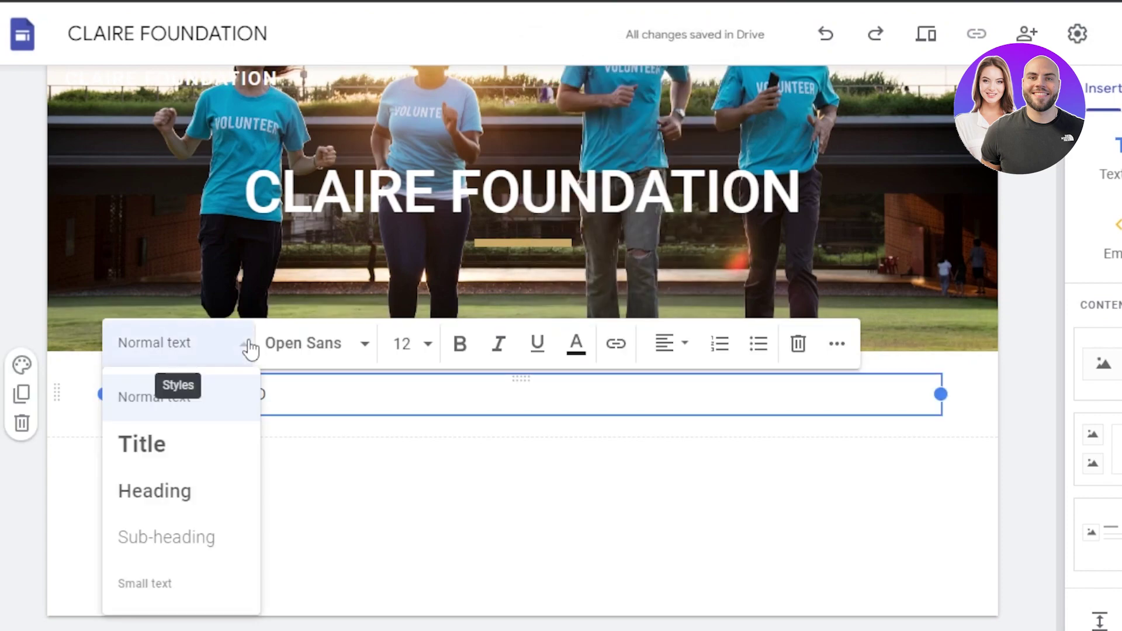
left_click(211, 494)
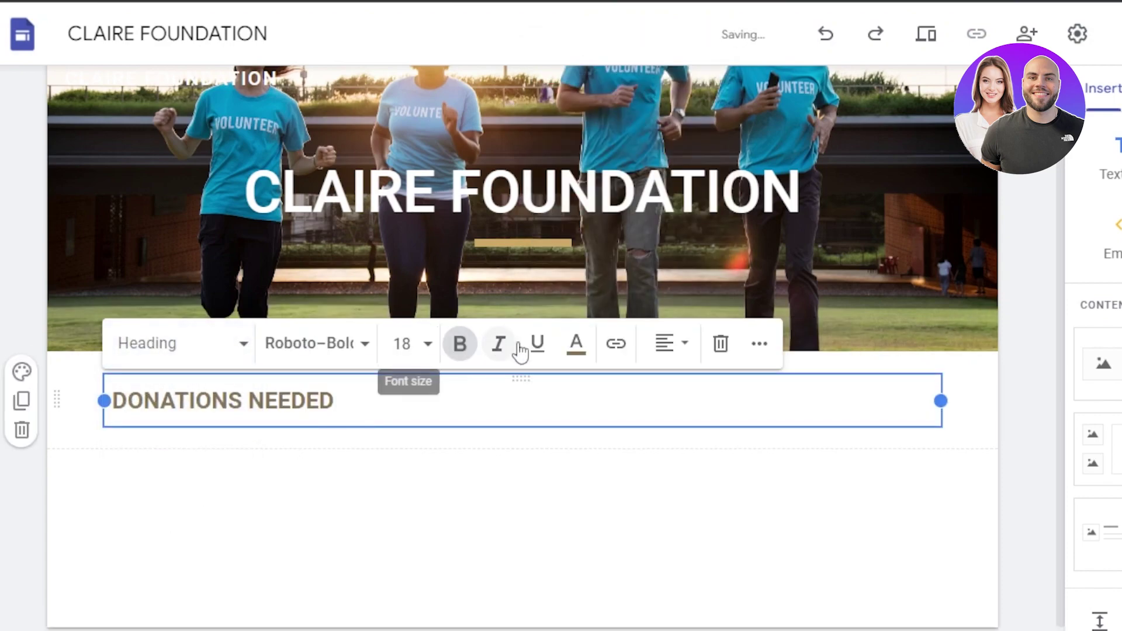
Colour the "DONATIONS NEEDED" heading medium blue and centre it on the page.
left_click(574, 344)
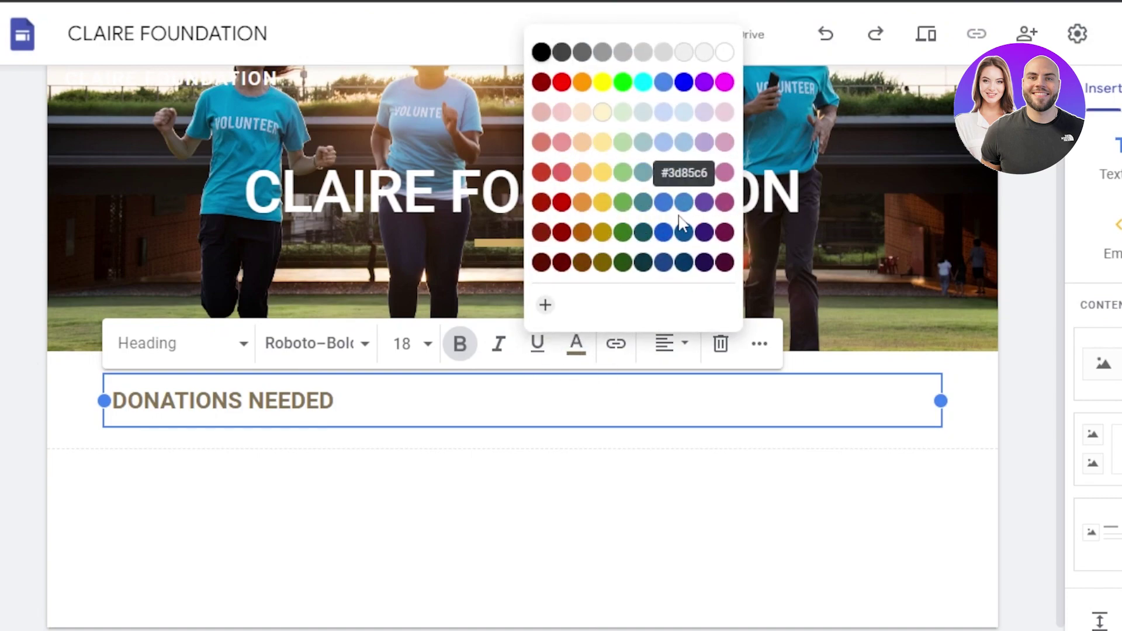
left_click(663, 202)
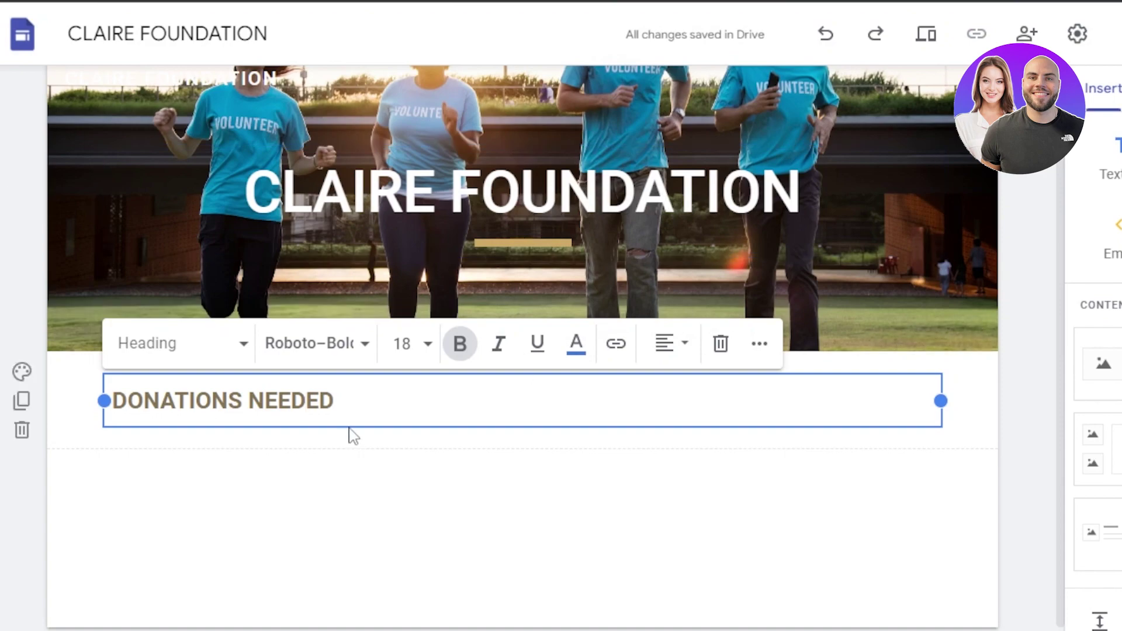
left_click_drag(343, 414, 449, 353)
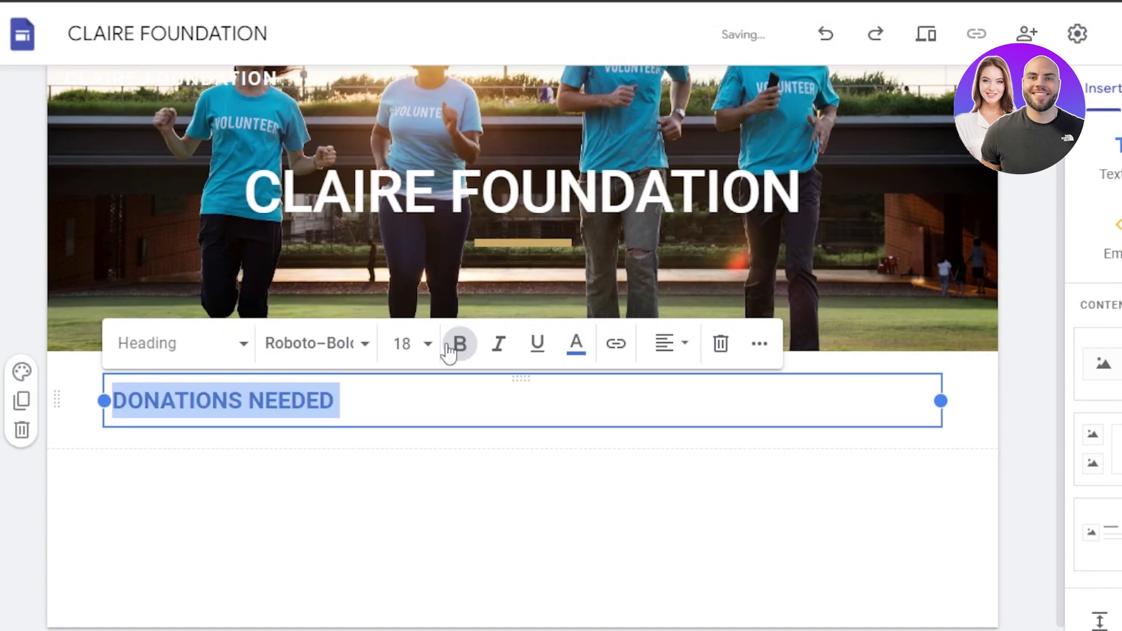
left_click(670, 355)
left_click(672, 445)
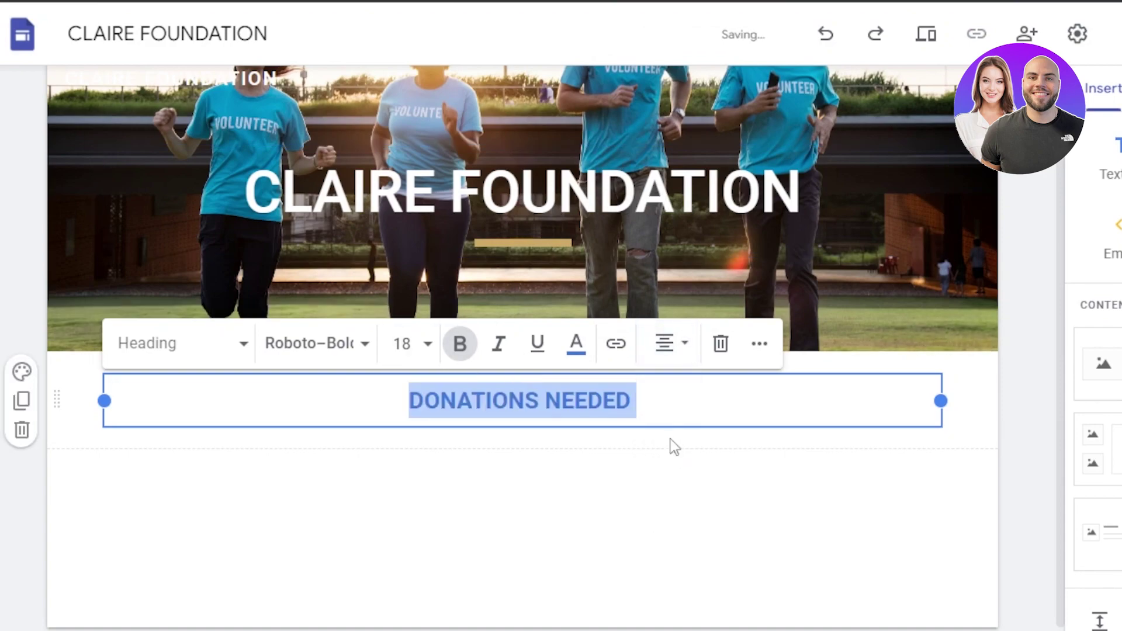
left_click(882, 498)
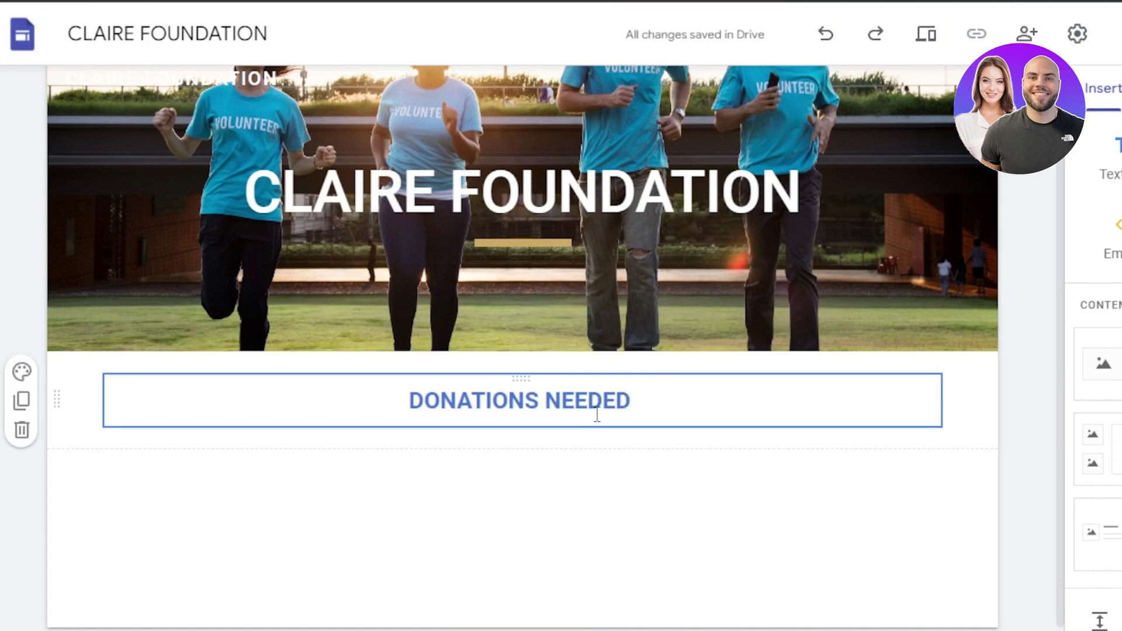
Insert the content block with one image beside text, and enter "WHY YOU SHOULD HELP US" as its title.
scroll(1099, 249, "down", 2)
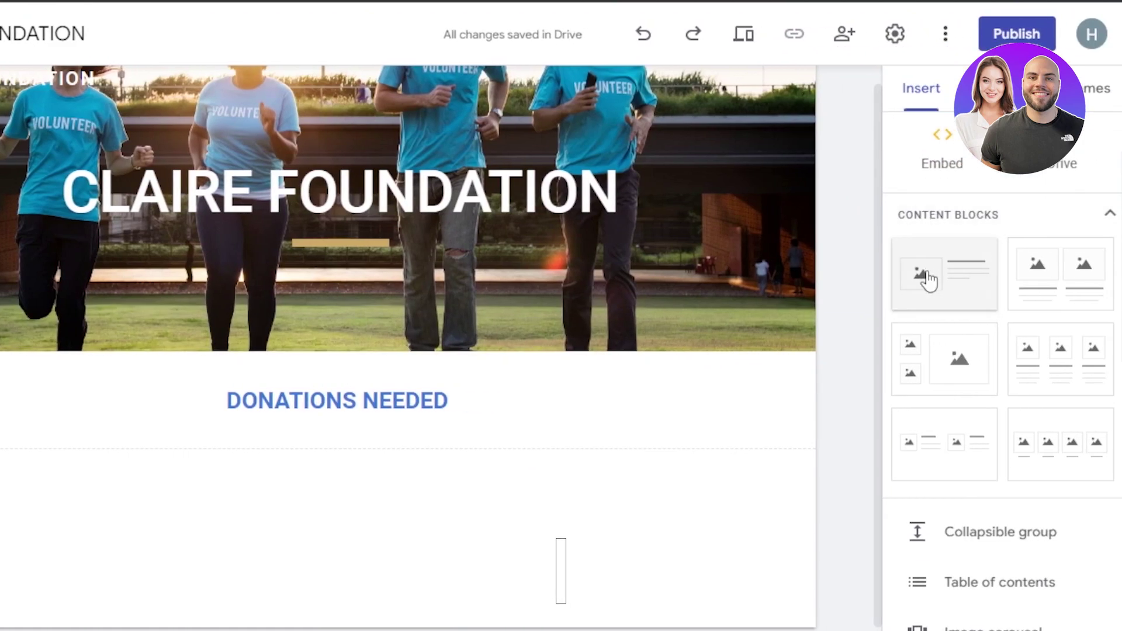
left_click(1034, 274)
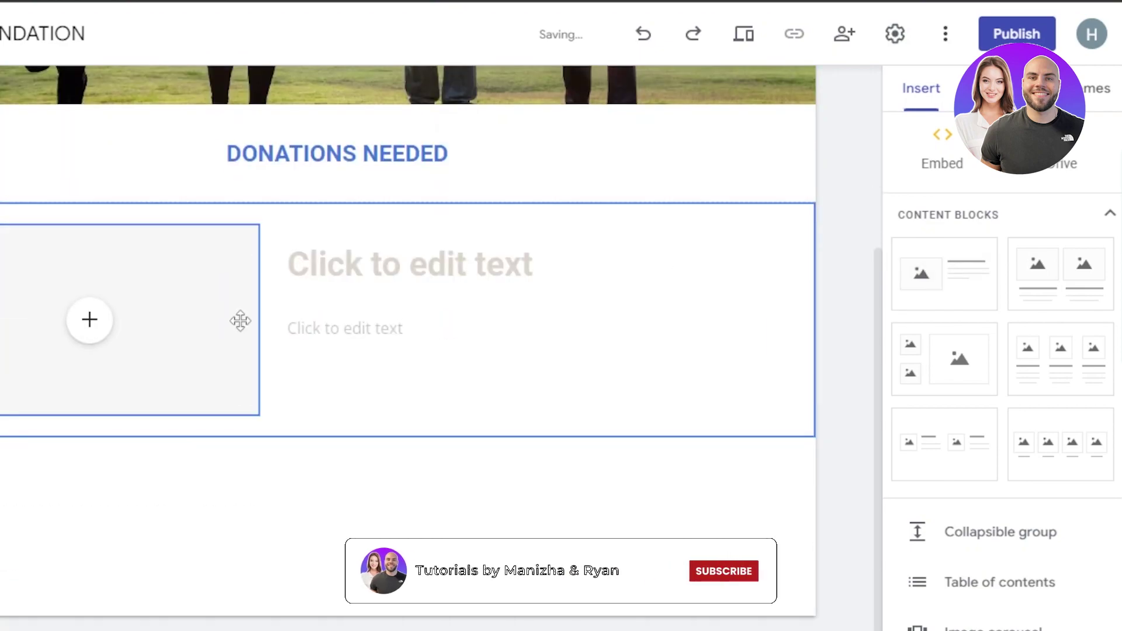
left_click(428, 271)
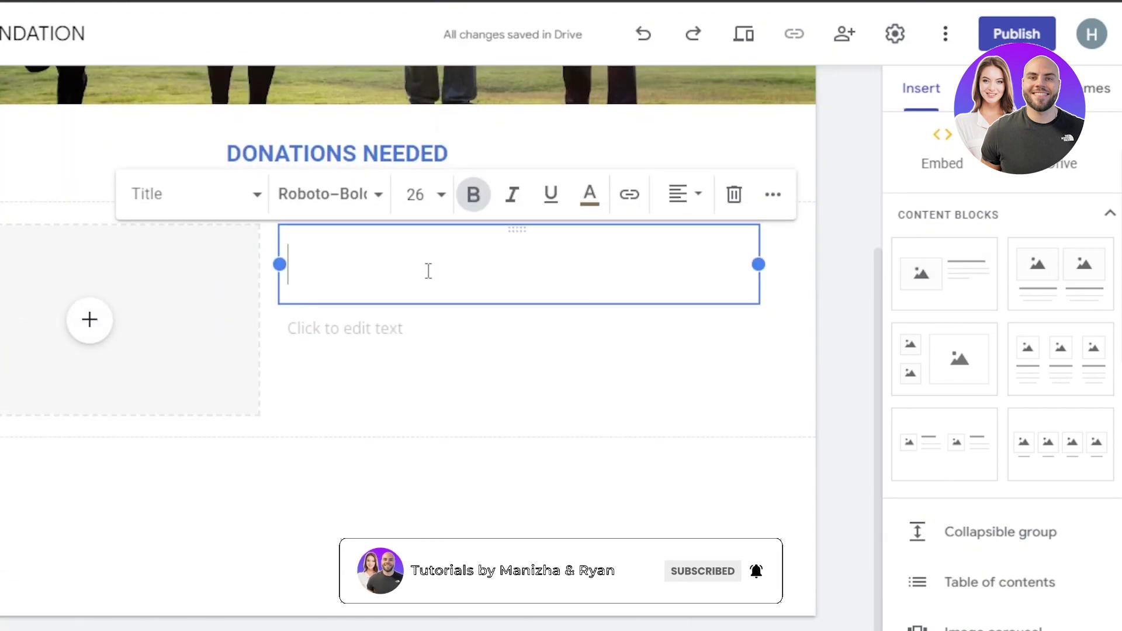
type("WHY ")
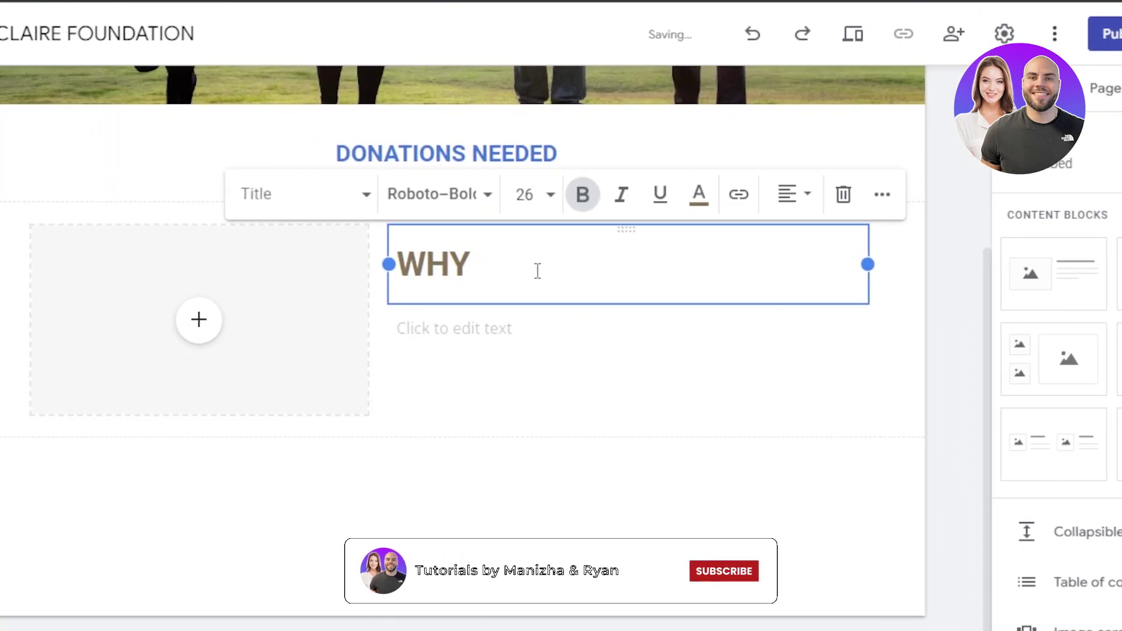
type("YOU SHOUL")
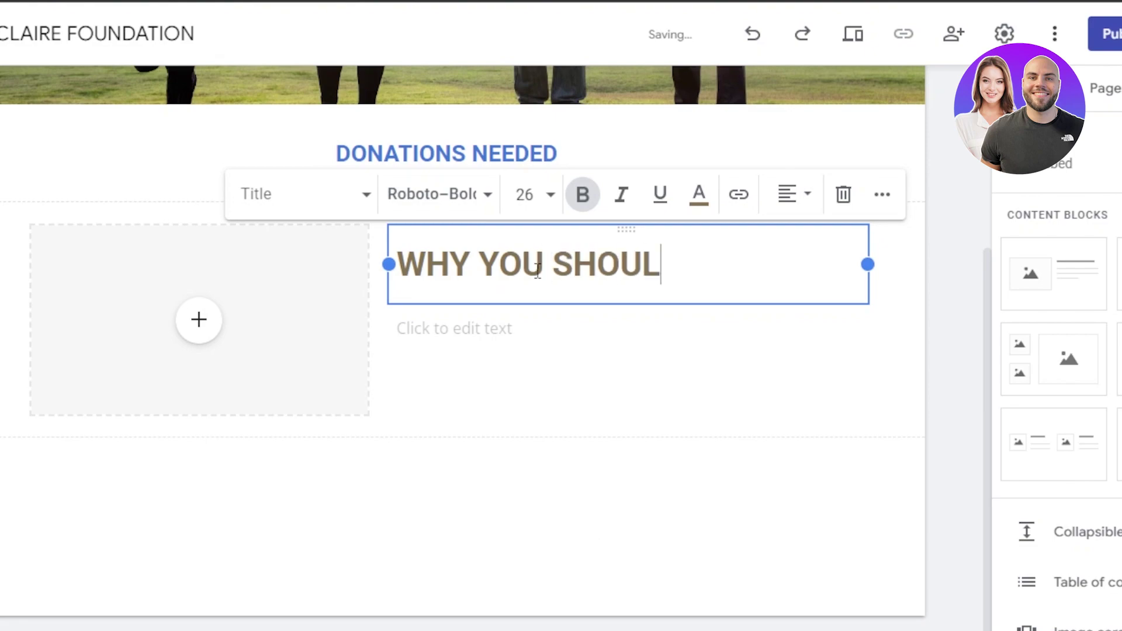
type("D HELP US")
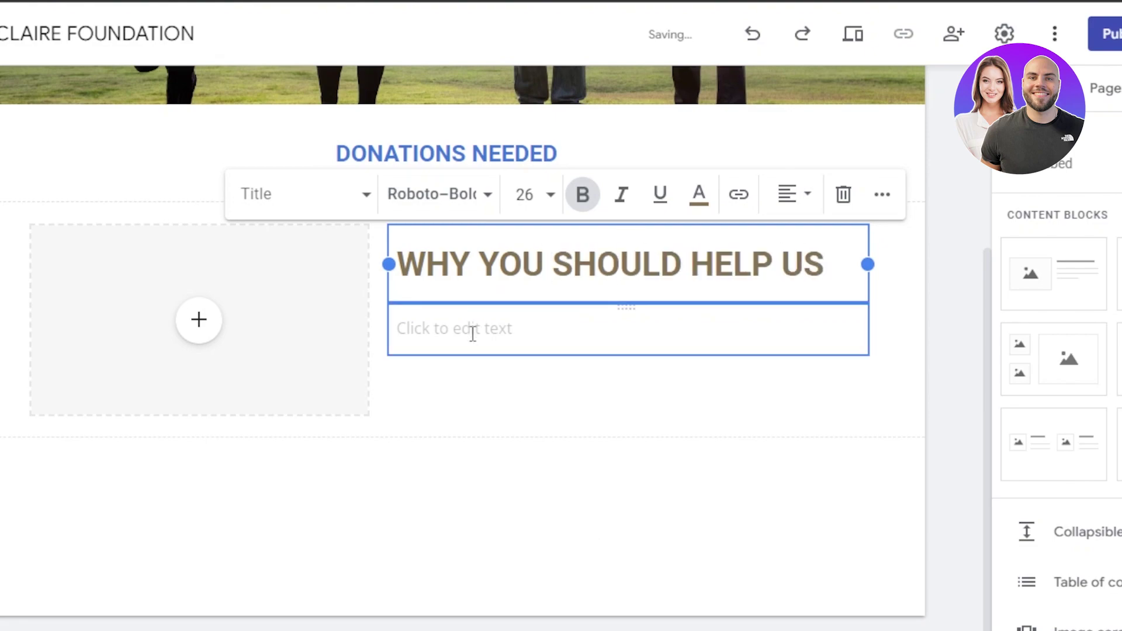
Fill the body text under "WHY YOU SHOULD HELP US" with about four and a half lines of placeholder dots.
left_click(473, 332)
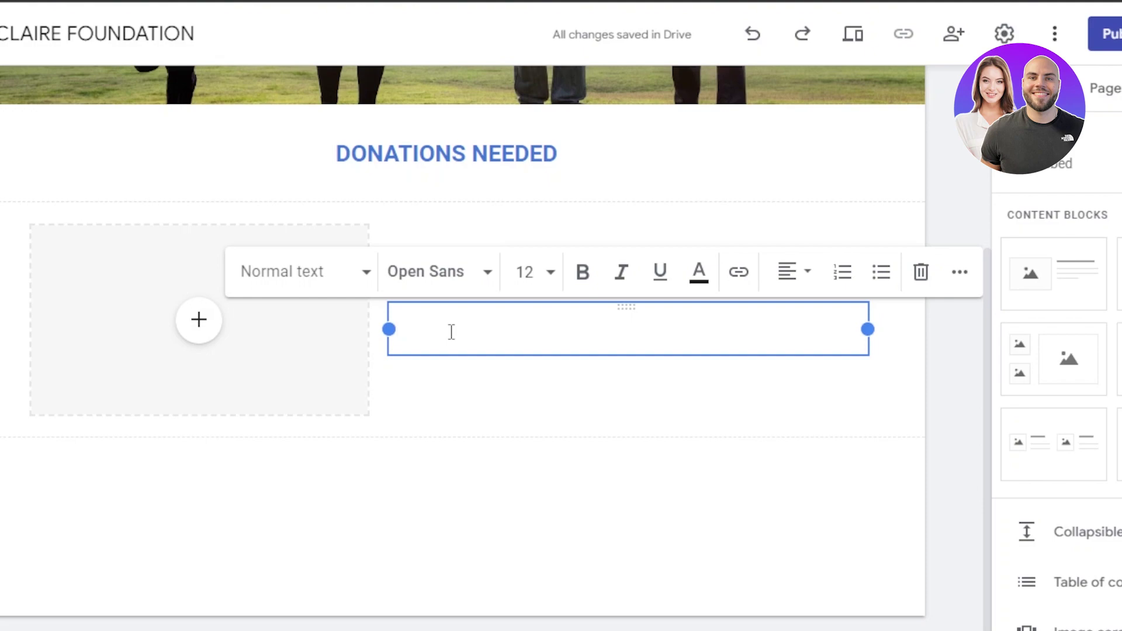
type(".")
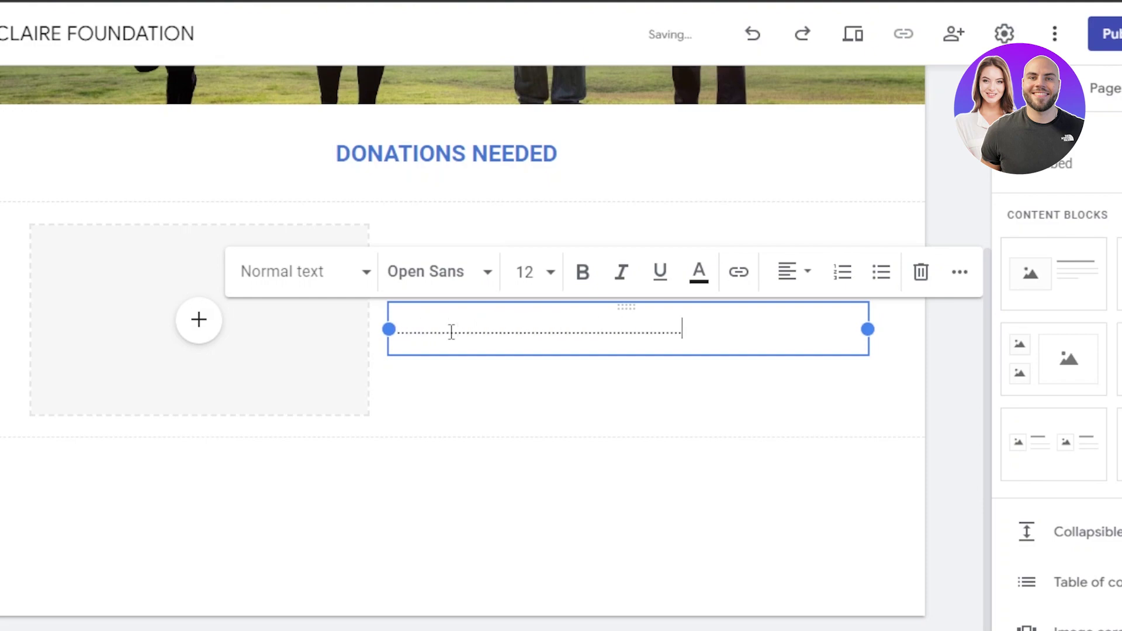
type(".....................")
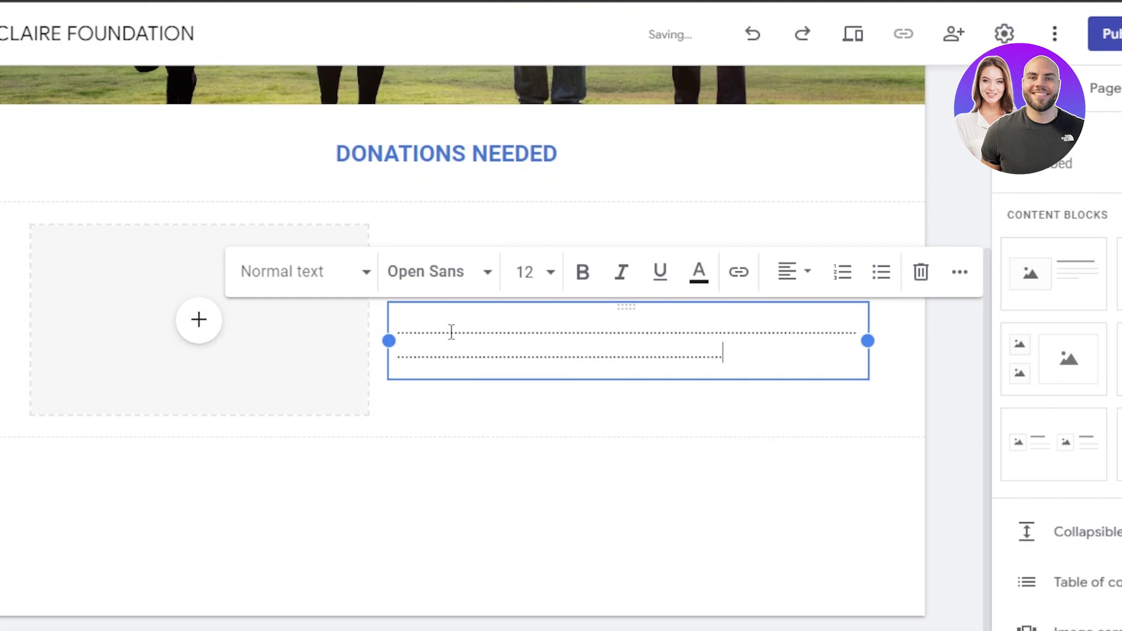
type(".......................................................")
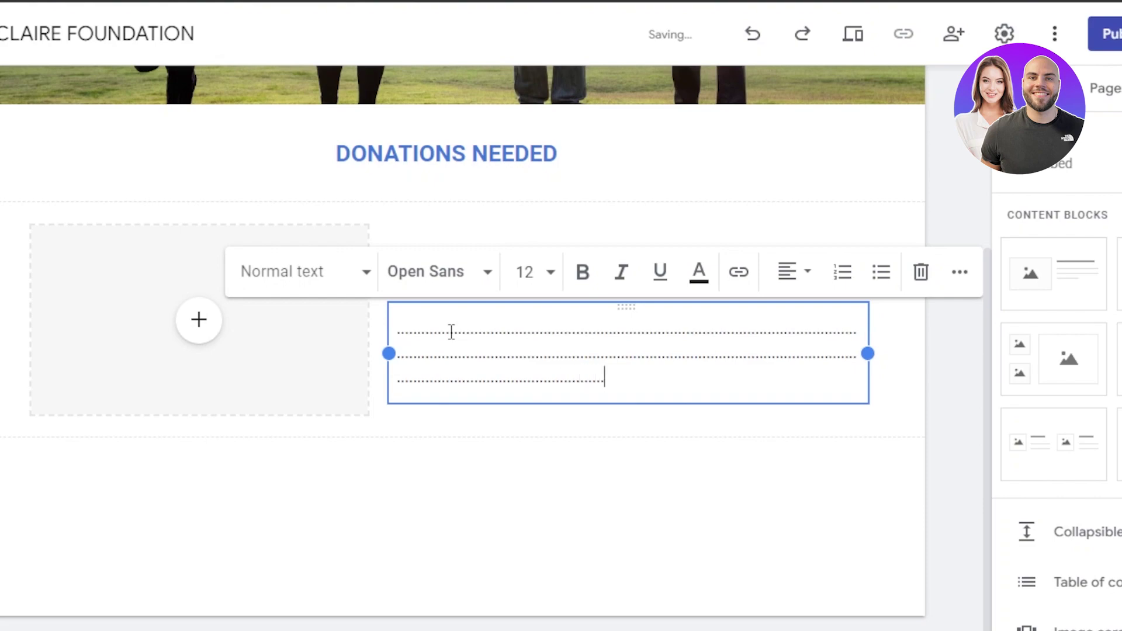
type("..................................................")
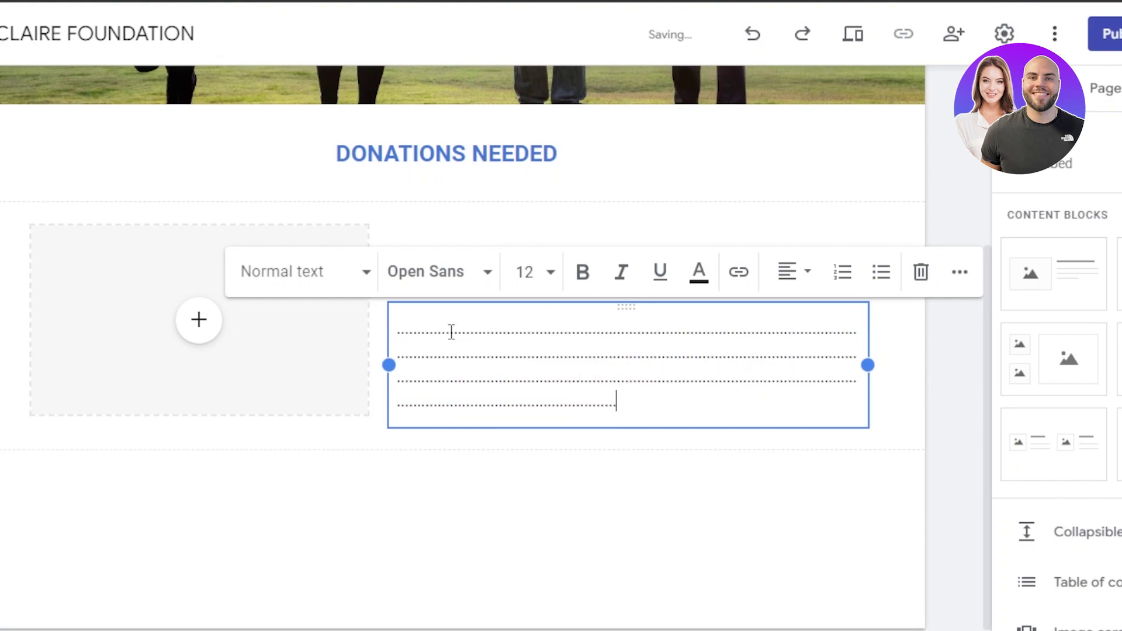
type("...................")
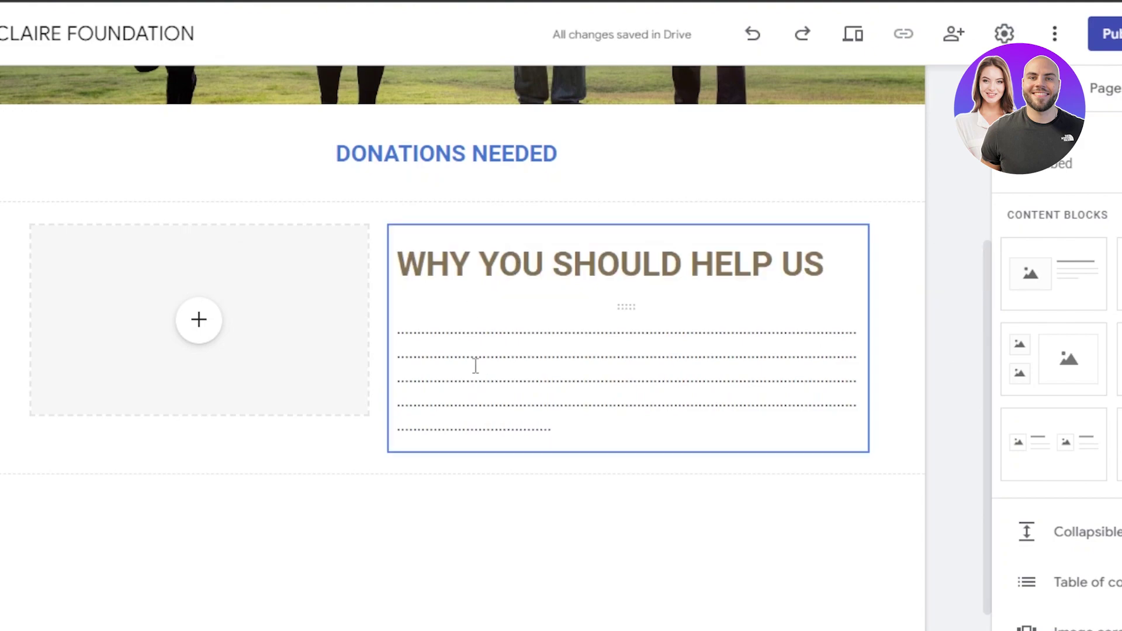
Recolour the "WHY YOU SHOULD HELP US" title to the same medium blue as the "DONATIONS NEEDED" heading.
left_click_drag(396, 262, 854, 227)
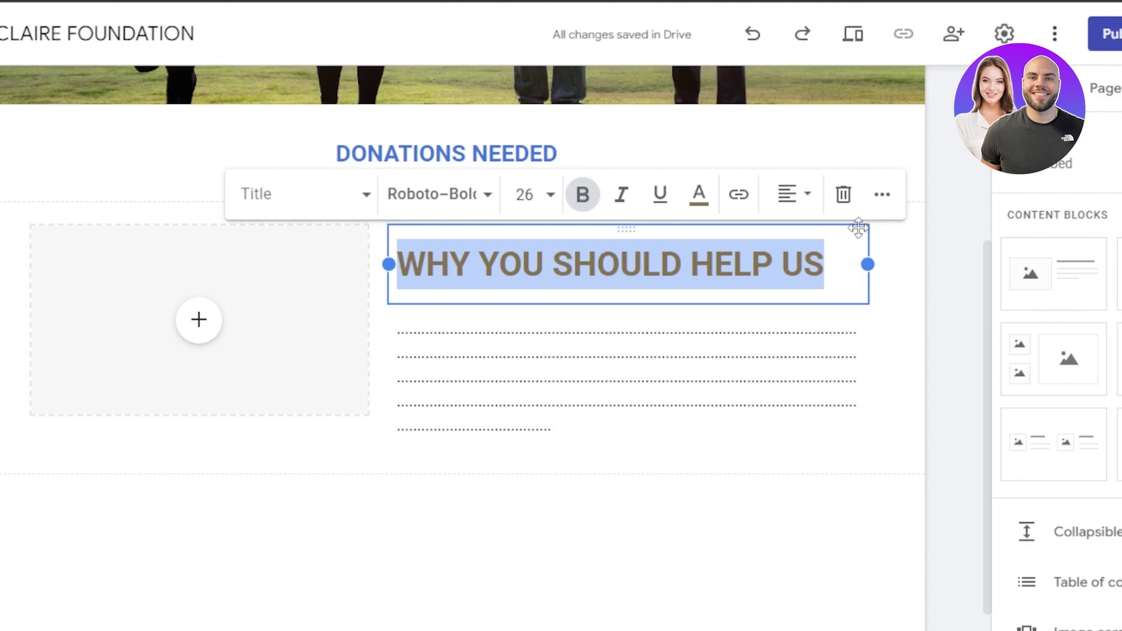
left_click(701, 204)
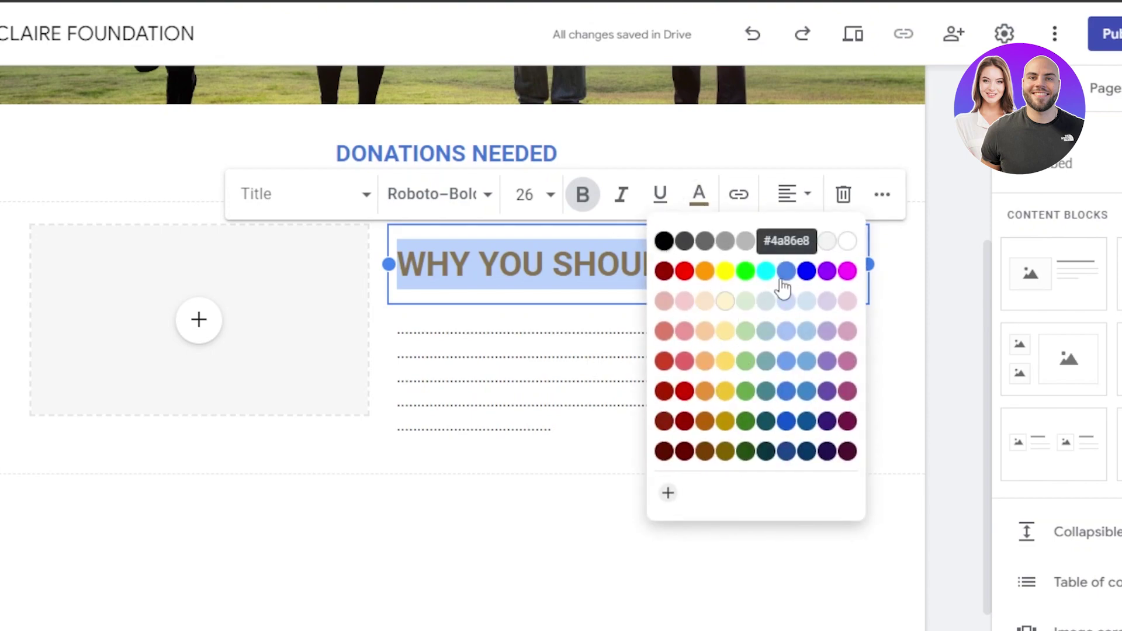
left_click(787, 393)
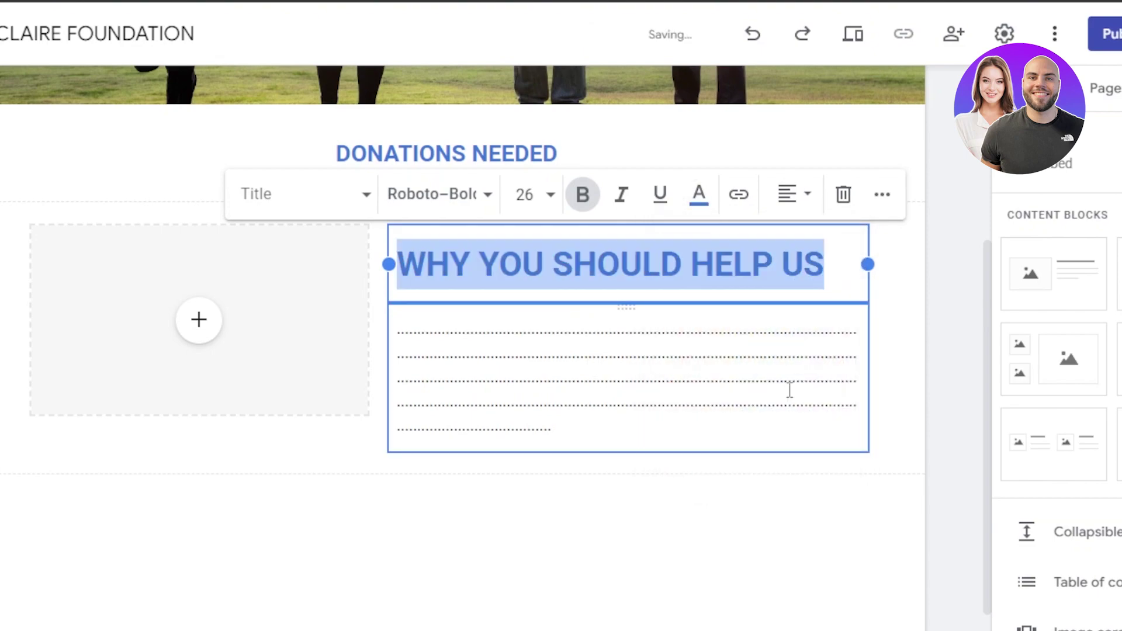
left_click(920, 365)
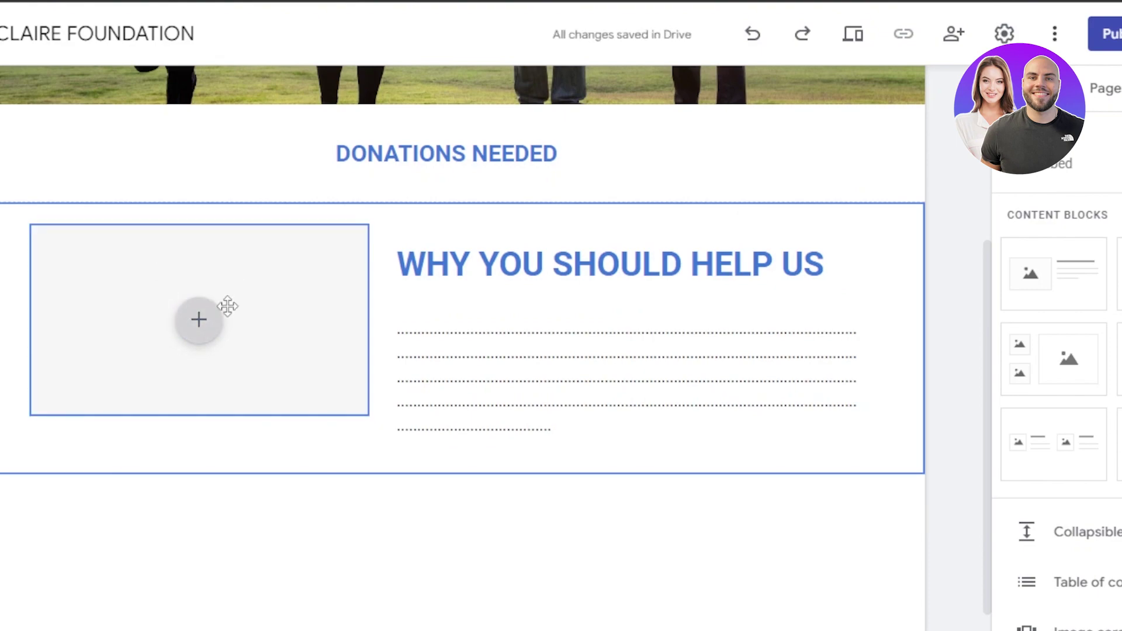
Fill the block's image placeholder with the photo of three women holding donation bags, and insert a divider beneath the block.
left_click(199, 320)
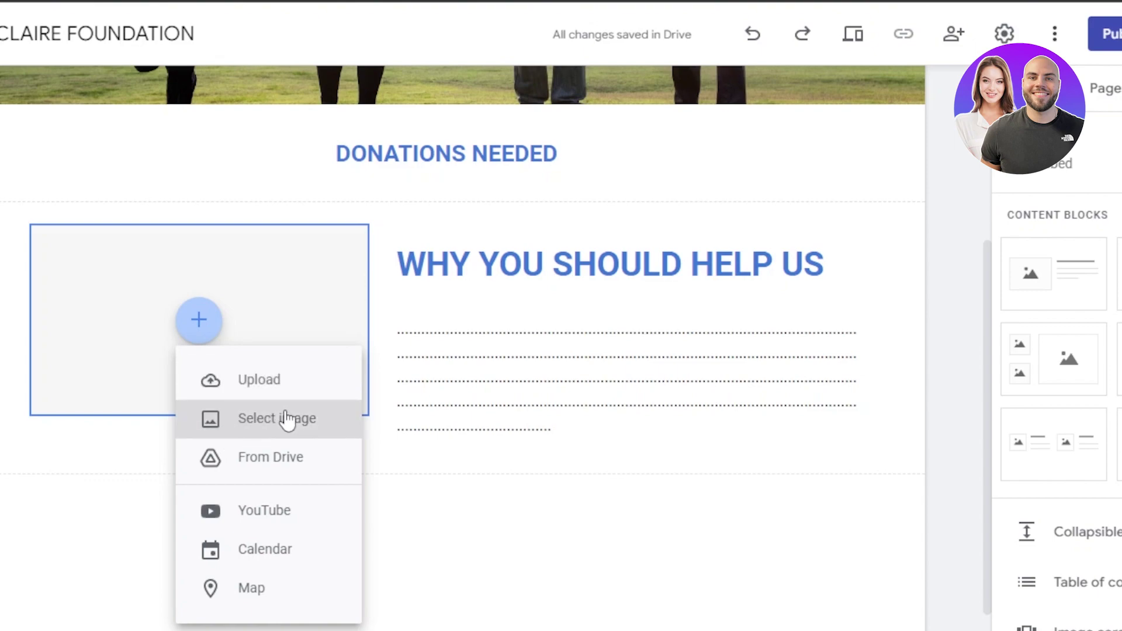
left_click(203, 426)
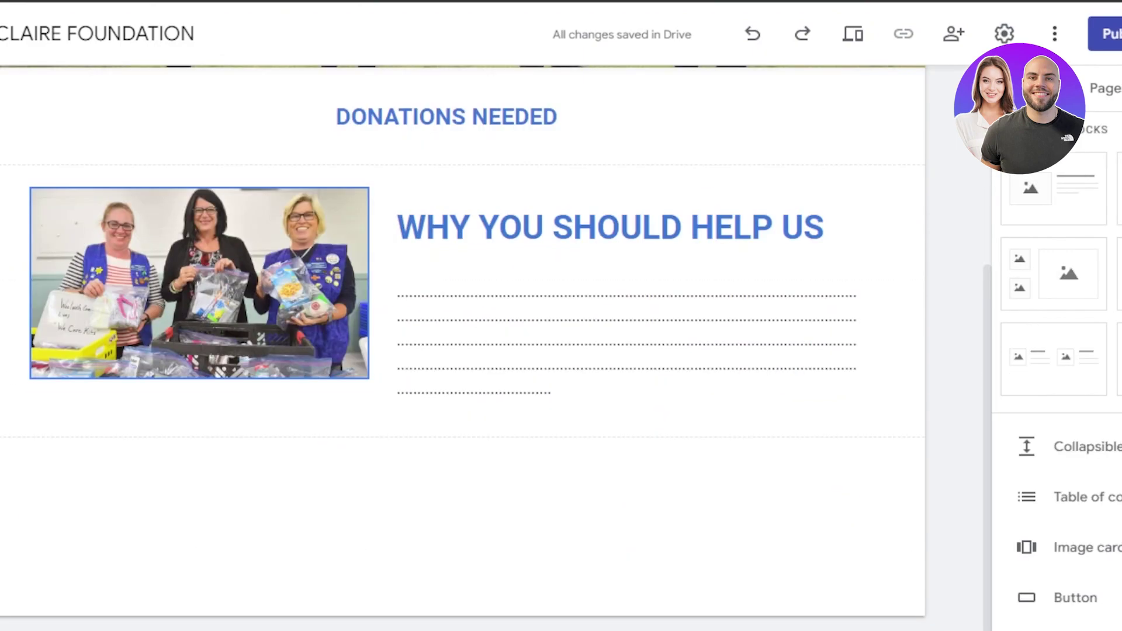
scroll(1036, 369, "down", 5)
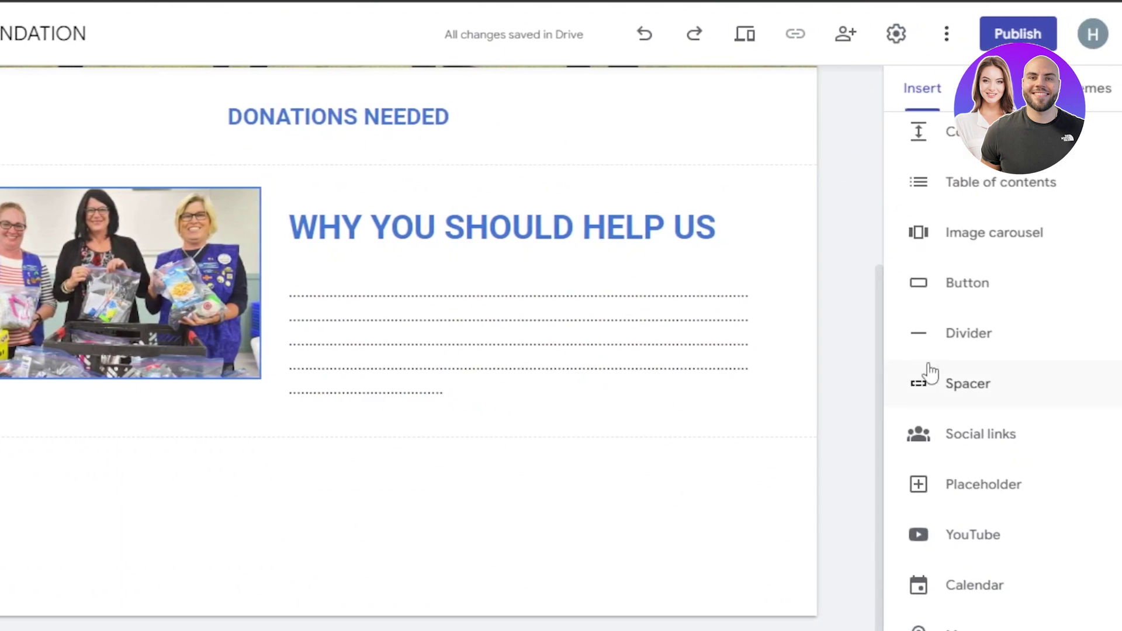
left_click(1046, 345)
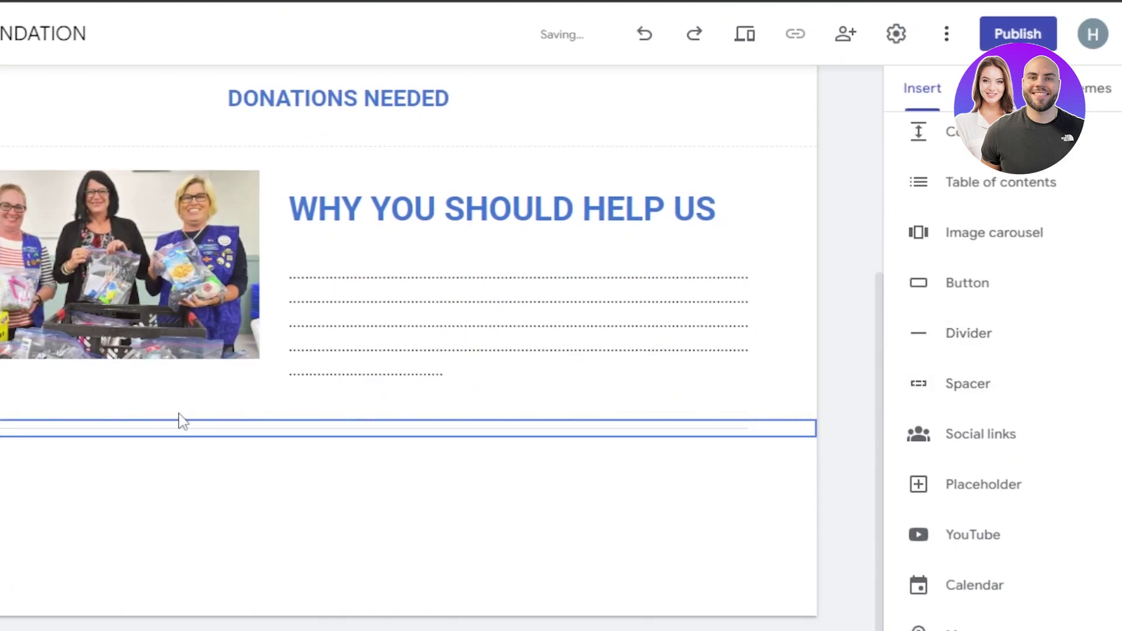
Insert the content block with three captioned images below the divider, and open the insert options of its first image placeholder.
scroll(949, 468, "down", 3)
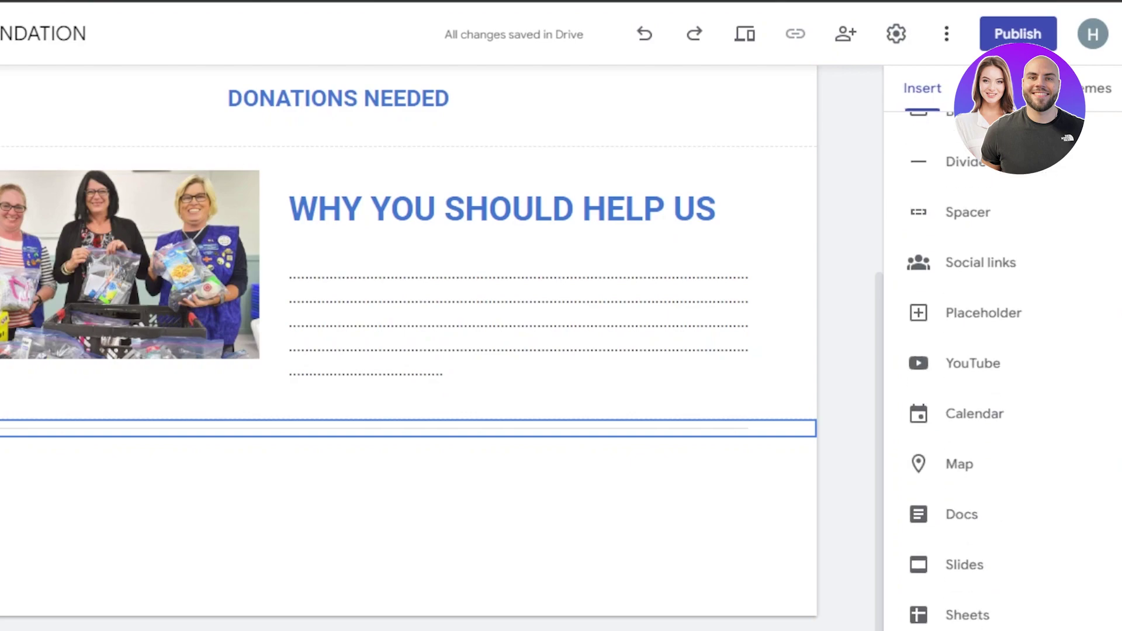
scroll(949, 468, "up", 9)
scroll(1044, 251, "up", 3)
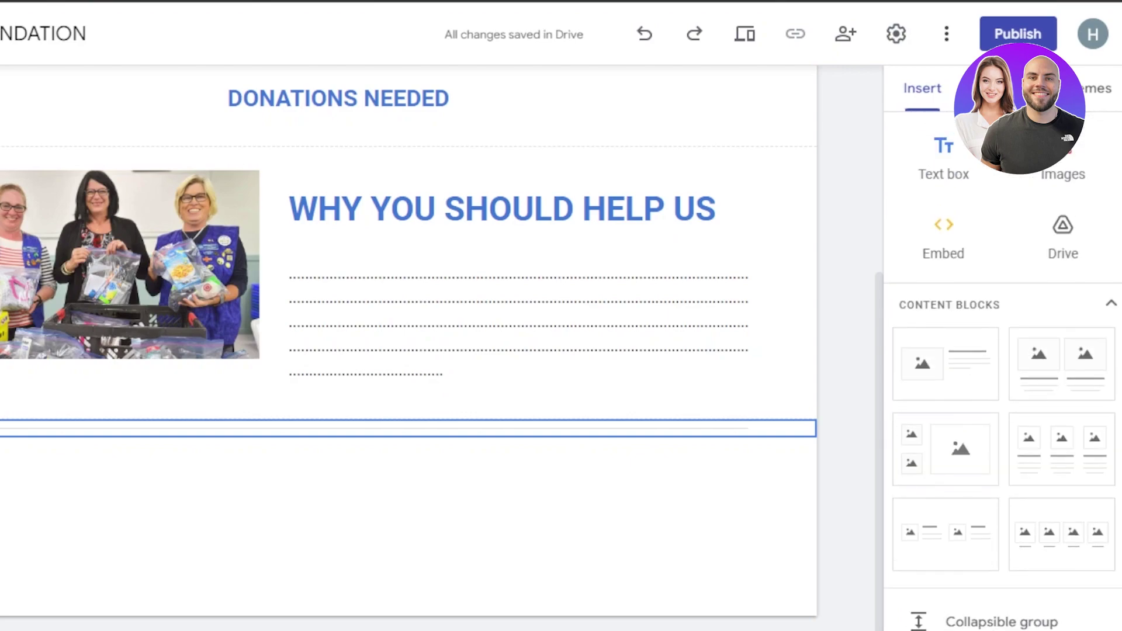
scroll(1044, 252, "down", 4)
left_click(1044, 251)
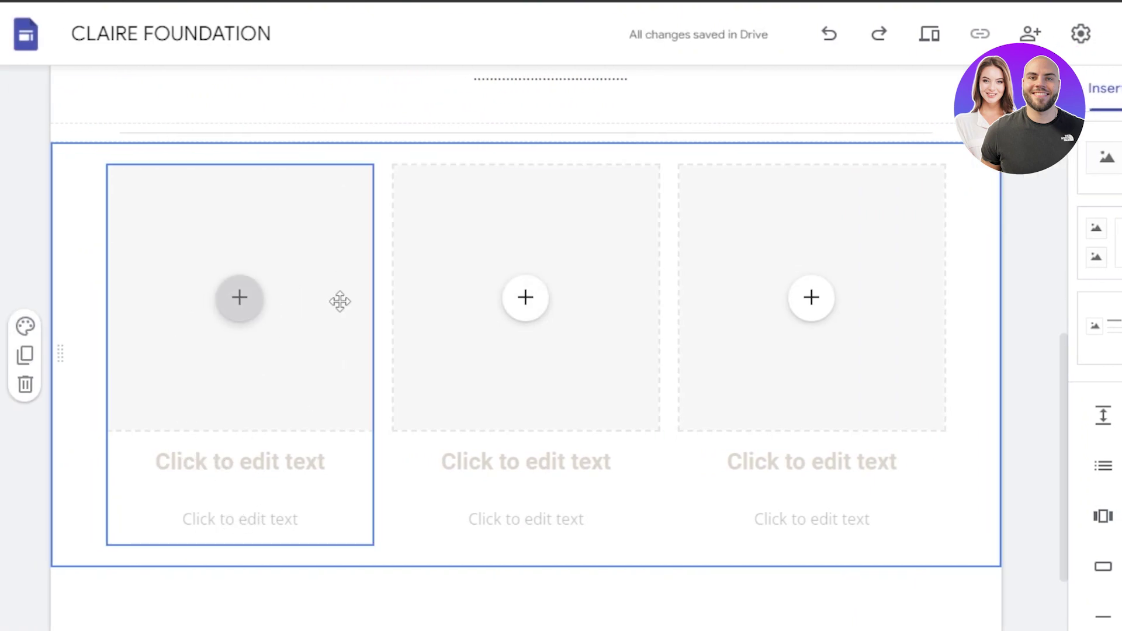
left_click(240, 298)
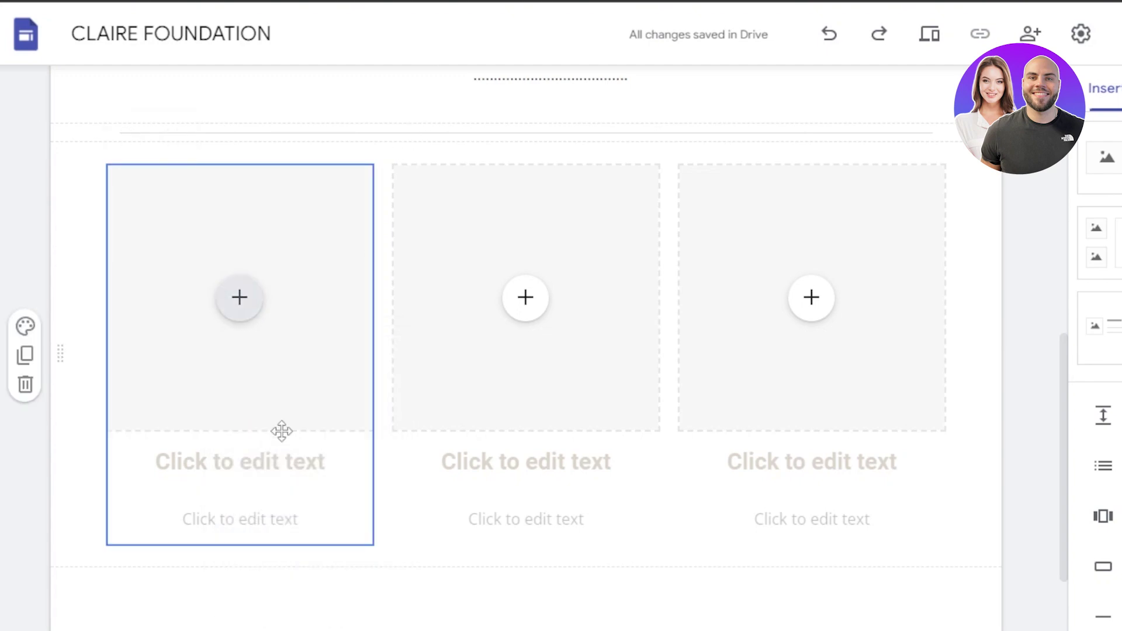
Title the three image columns TEAM, GOALS and REVIEWS in order.
left_click(236, 471)
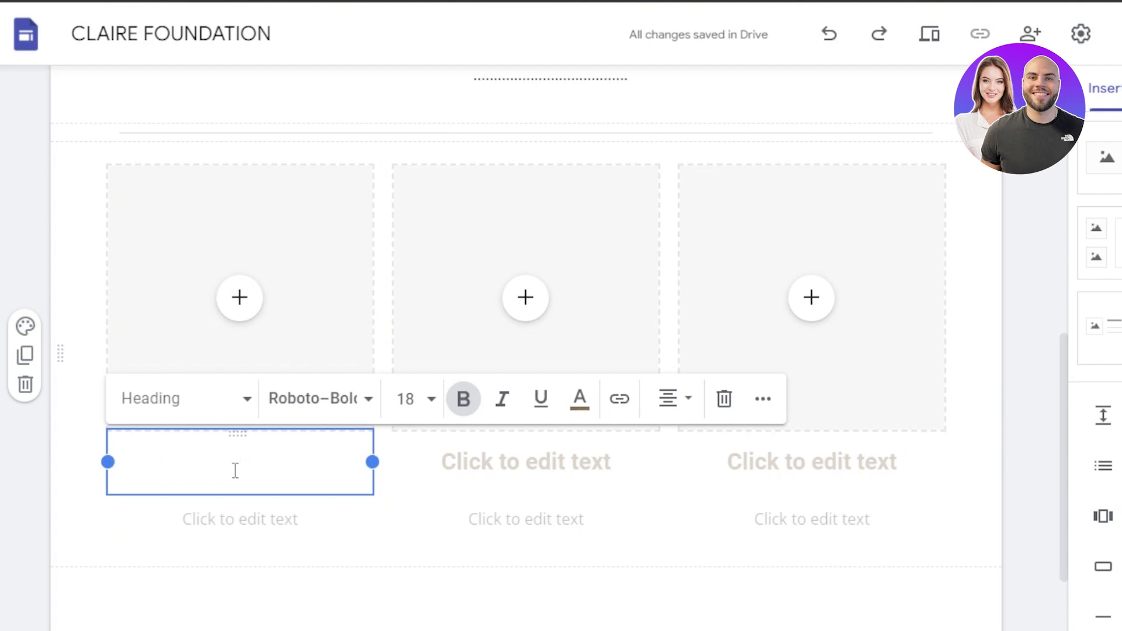
type("TEAM")
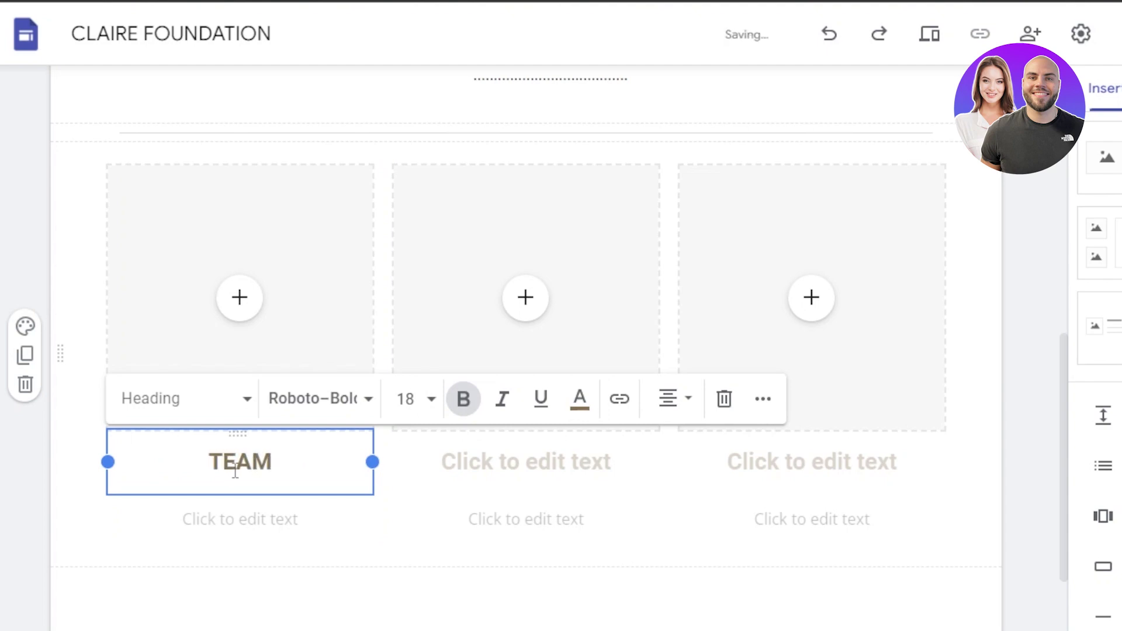
left_click(489, 459)
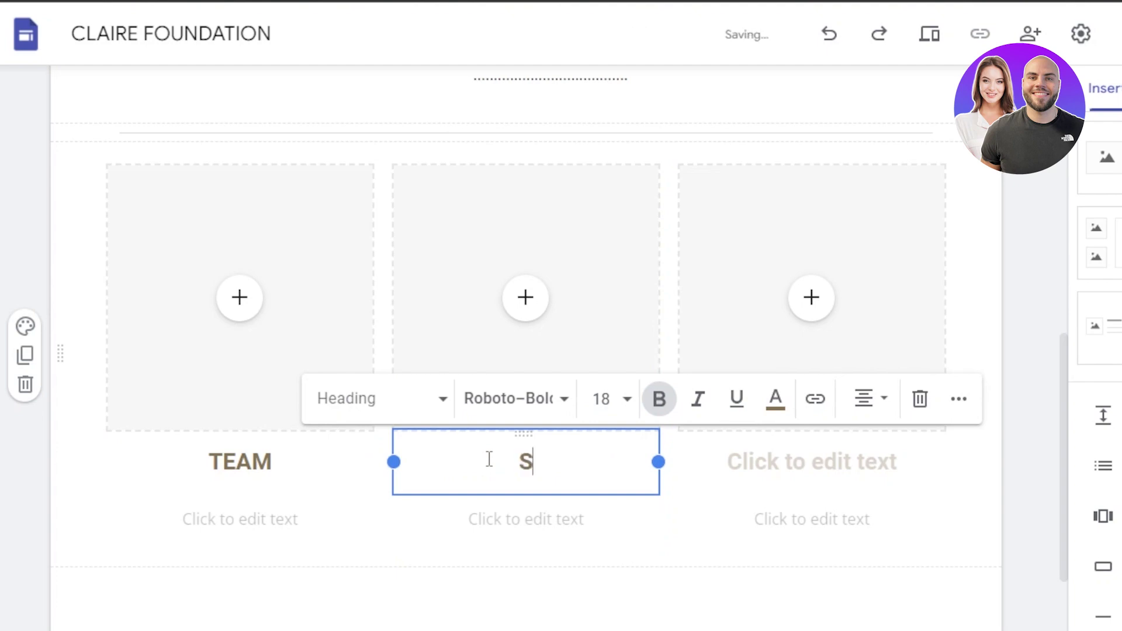
type("GOALS")
left_click(792, 463)
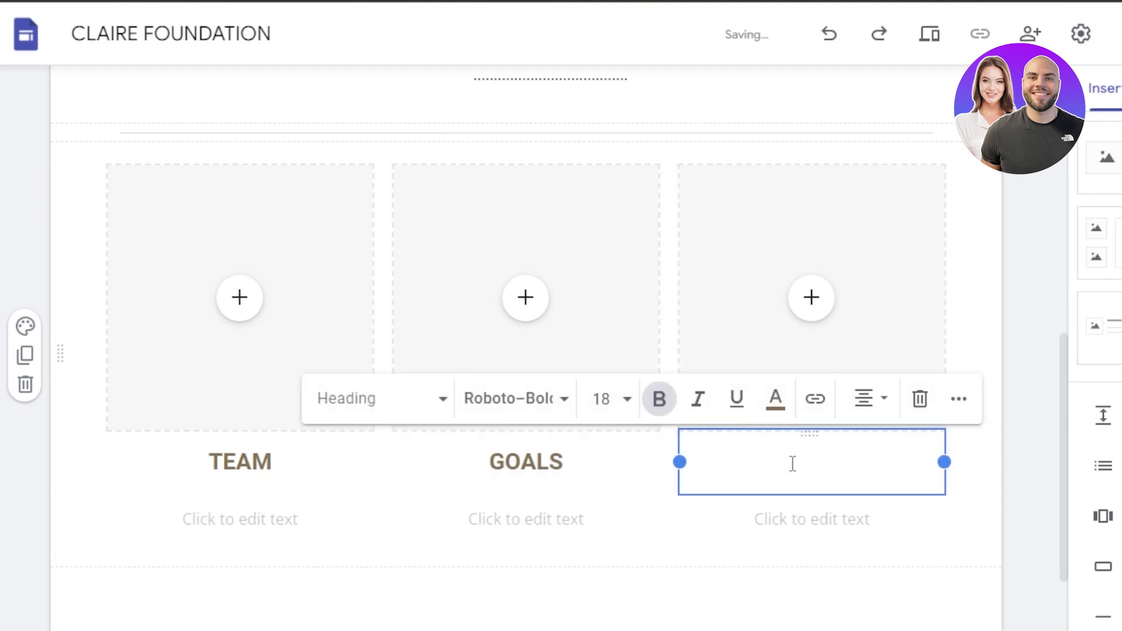
type("REVIEWS")
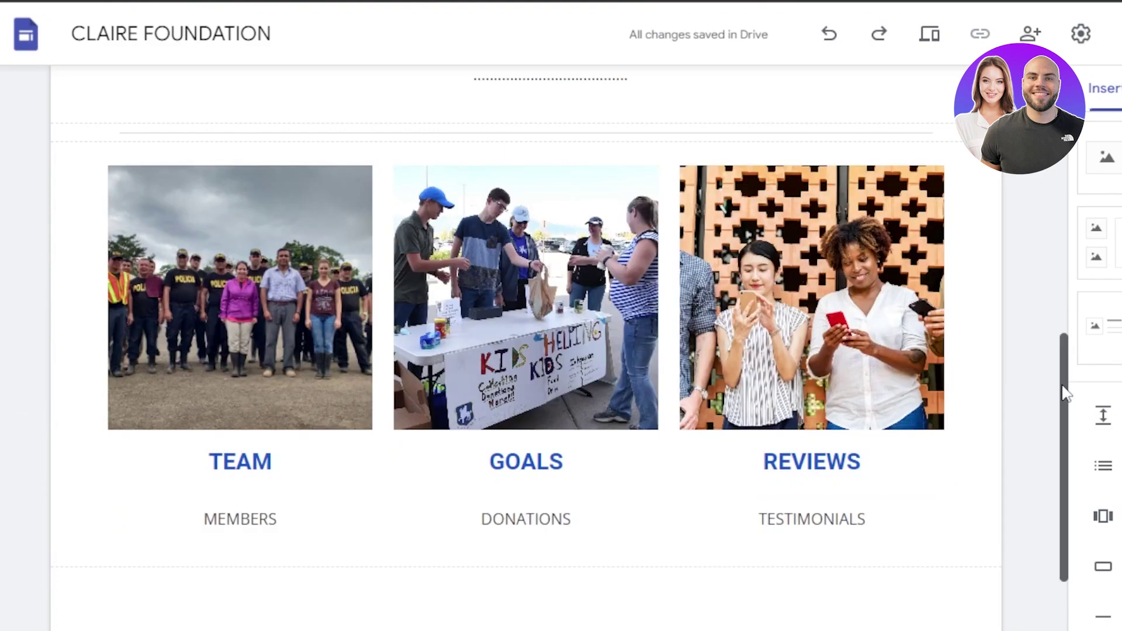
Insert a divider beneath the TEAM, GOALS and REVIEWS block.
left_click_drag(1060, 388, 1060, 430)
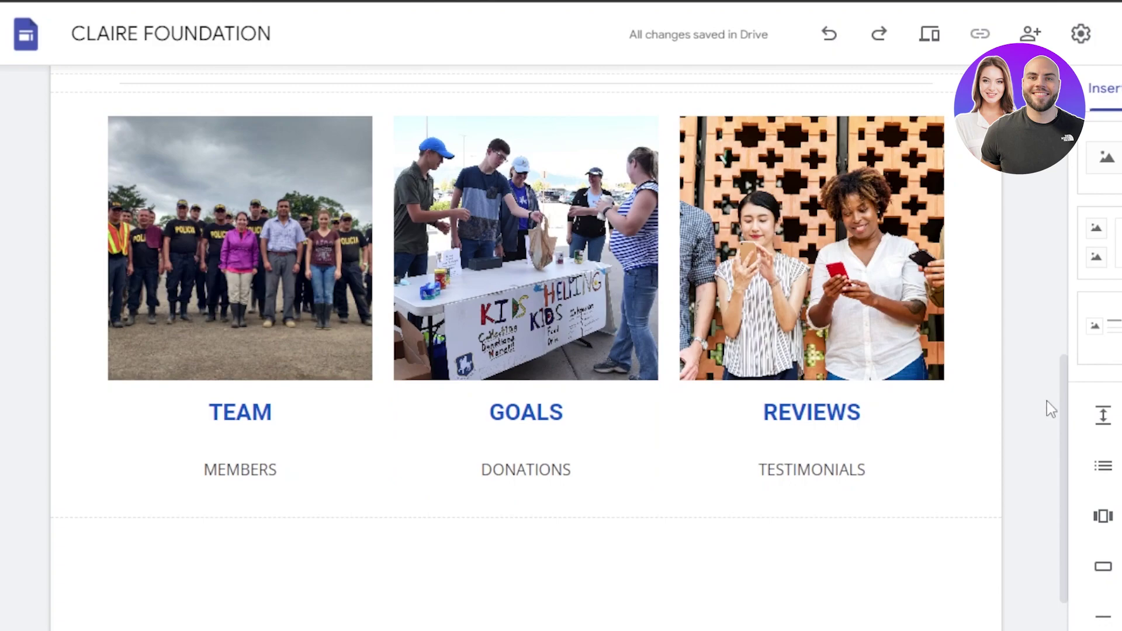
left_click_drag(1063, 408, 1096, 99)
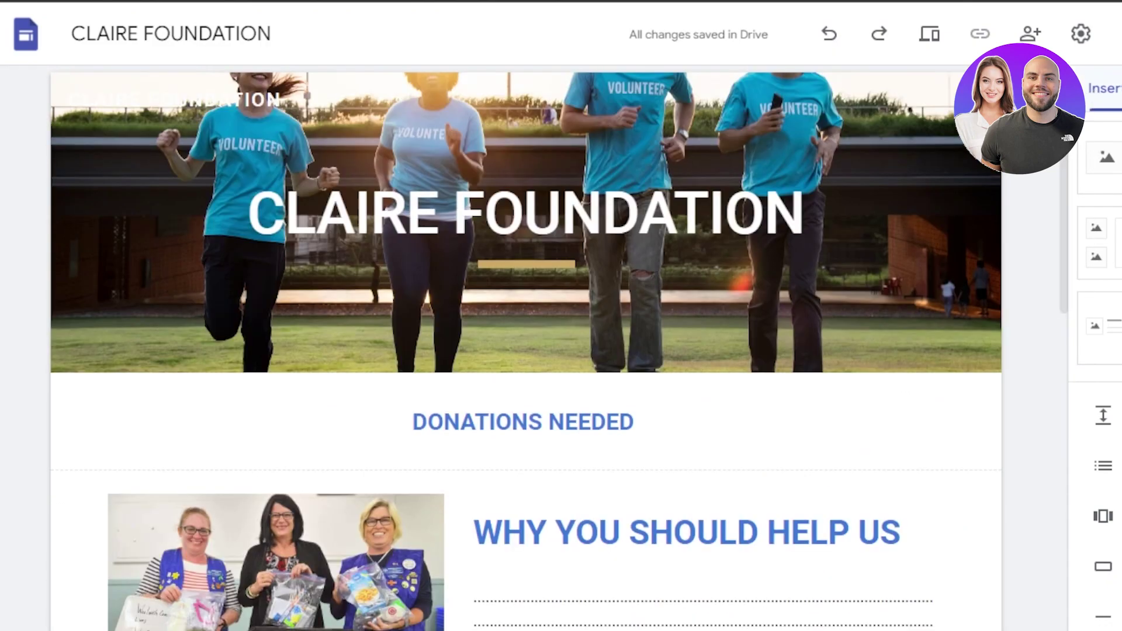
left_click_drag(1063, 164, 1074, 376)
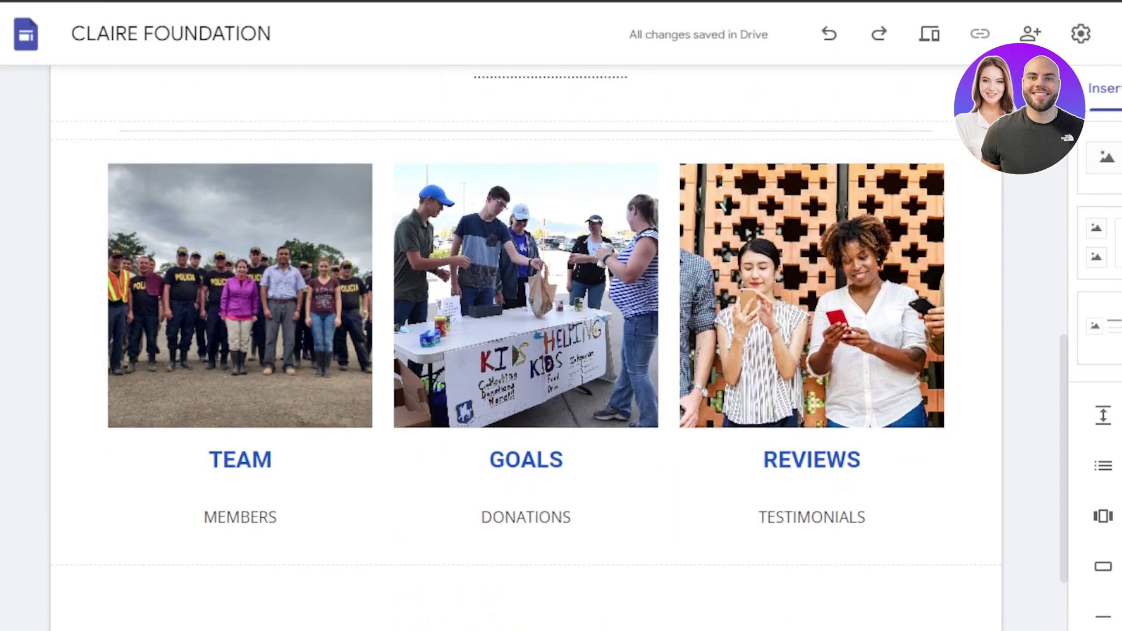
scroll(1101, 380, "down", 6)
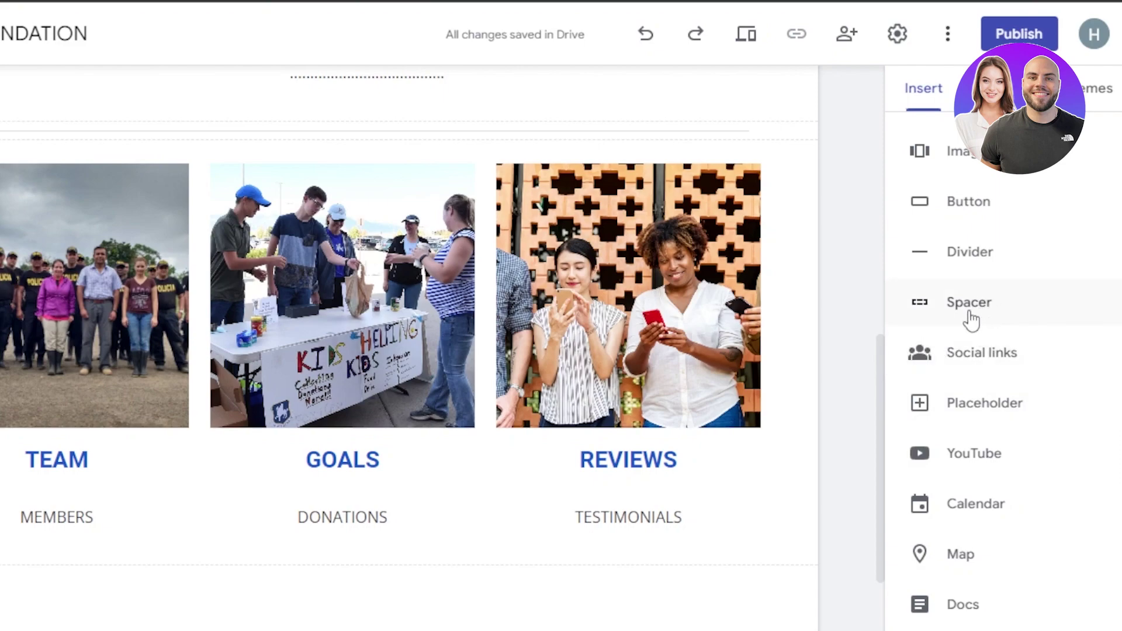
scroll(948, 468, "up", 3)
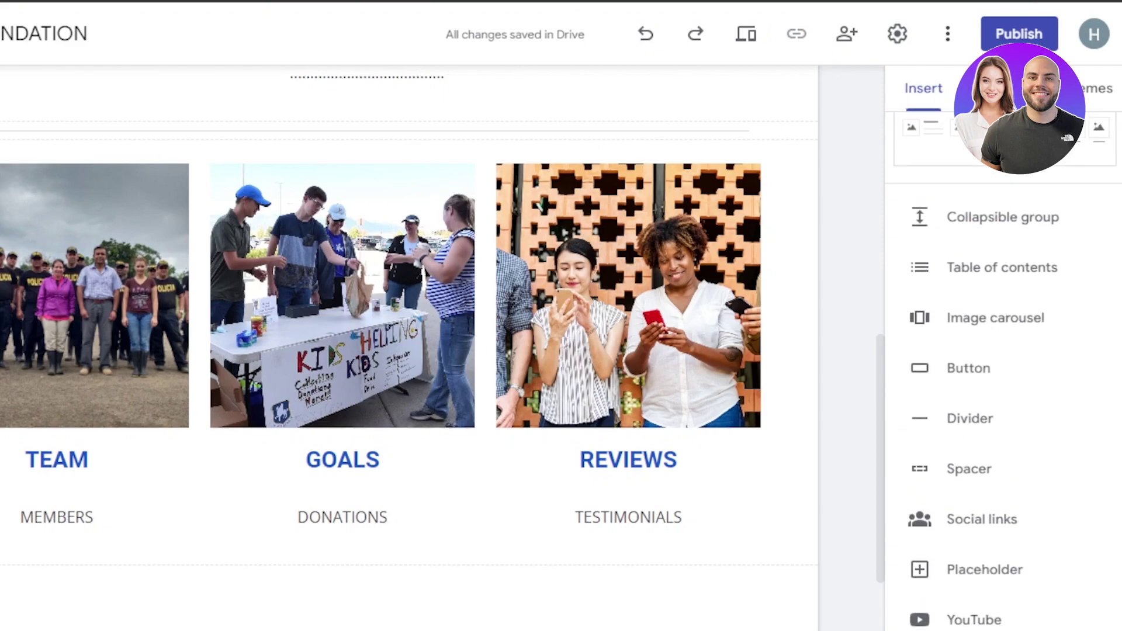
scroll(919, 206, "up", 5)
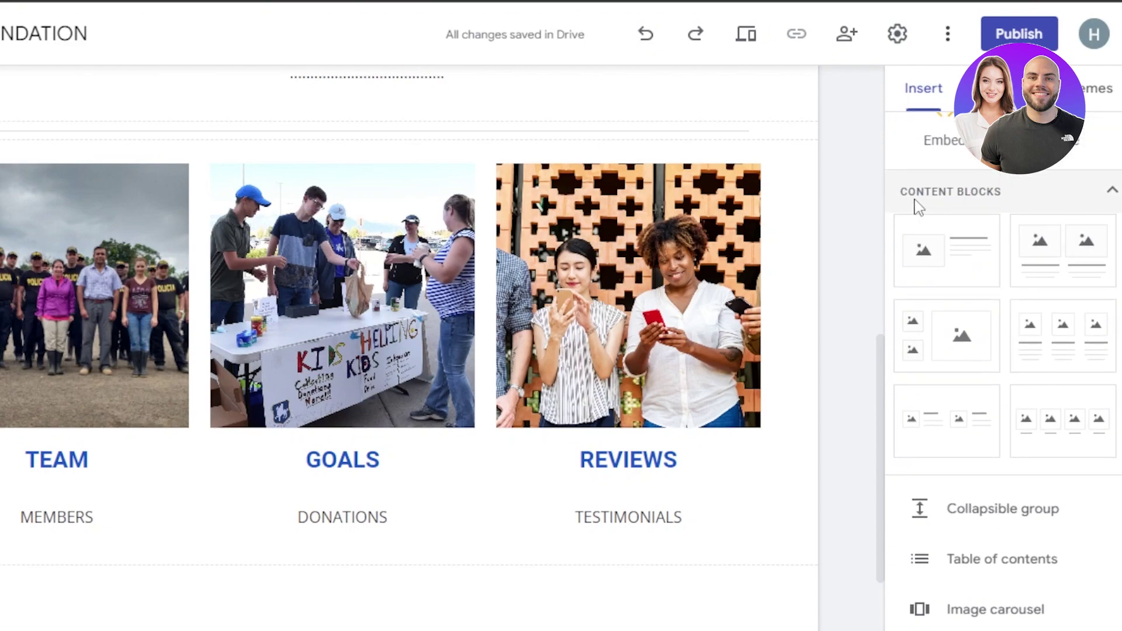
scroll(918, 206, "up", 2)
scroll(919, 205, "down", 10)
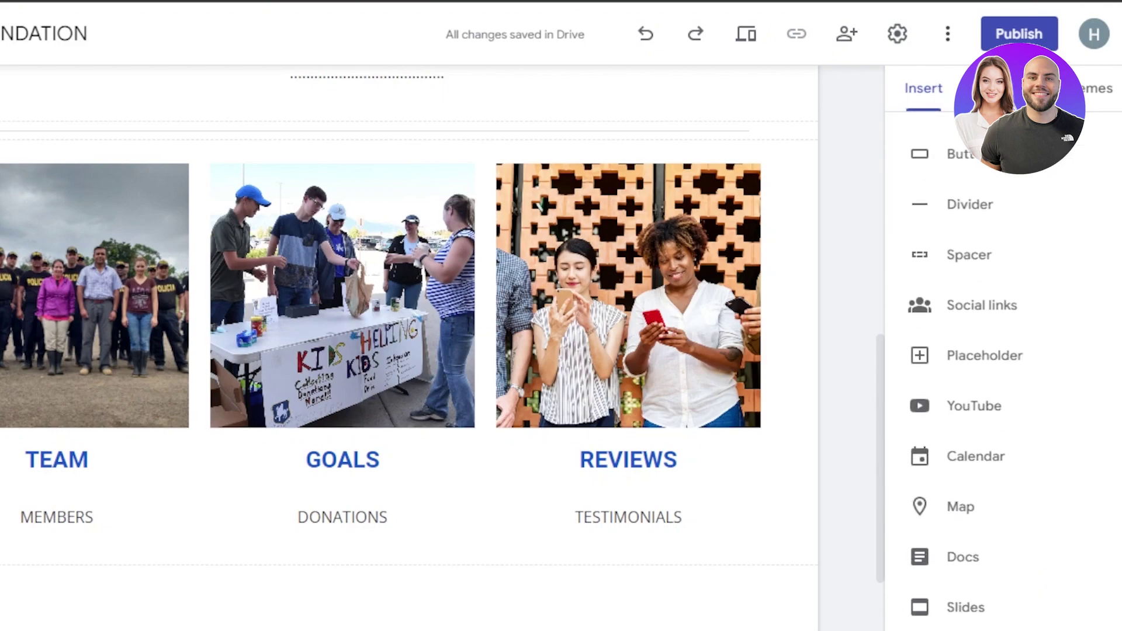
left_click(960, 213)
Insert a button labelled DONATE below the new divider and move it to the horizontal centre of the page.
scroll(993, 292, "up", 3)
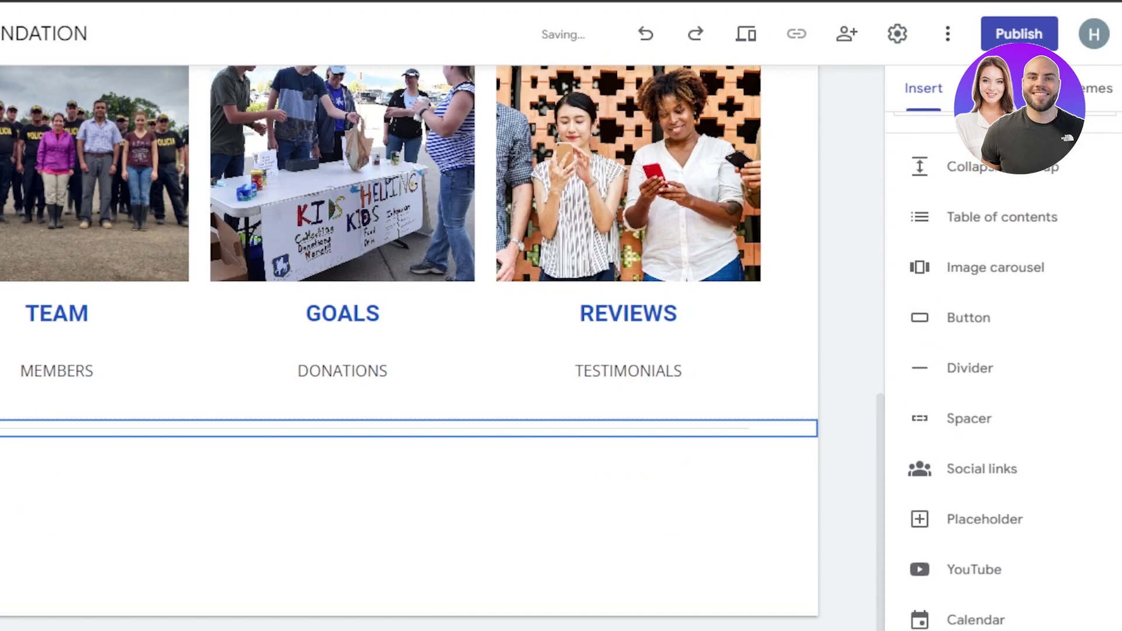
left_click(968, 318)
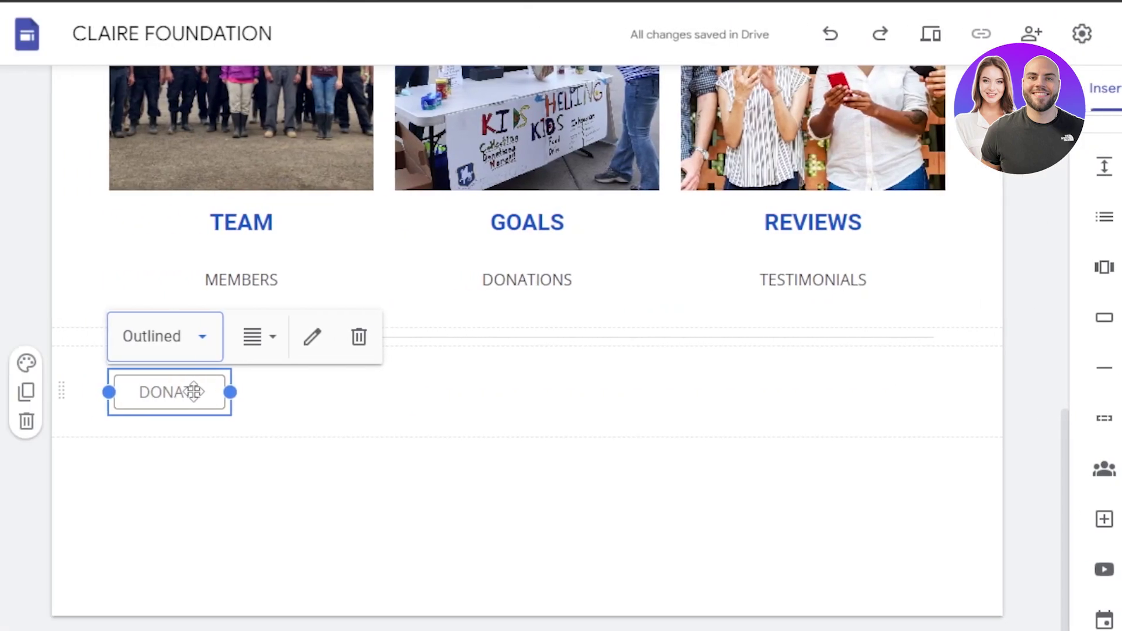
left_click_drag(196, 391, 548, 393)
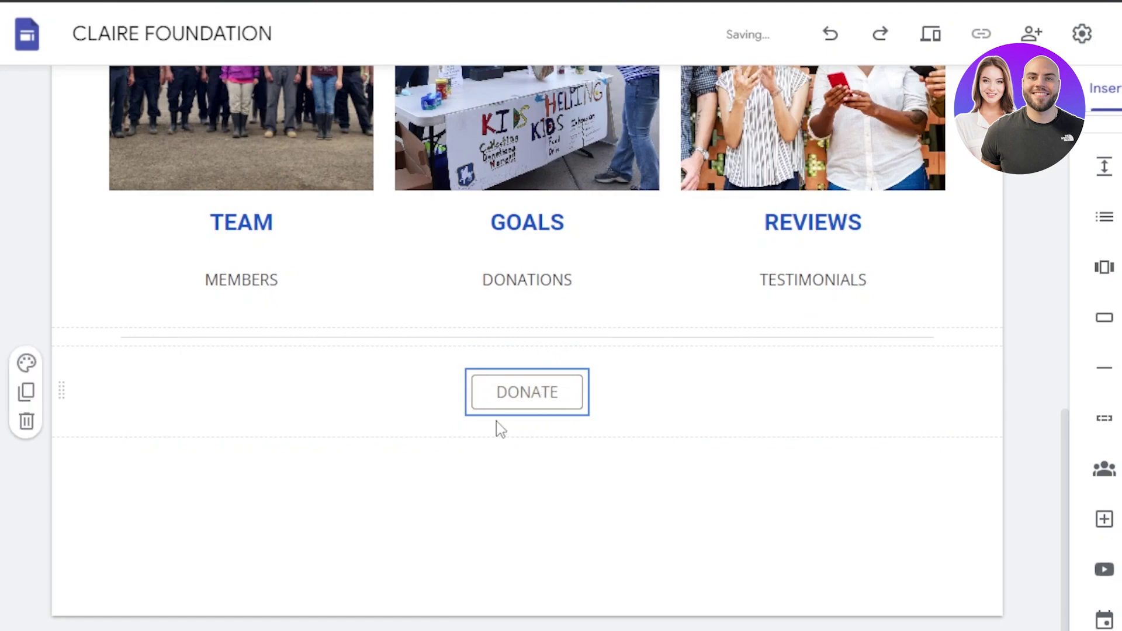
scroll(1071, 457, "up", 8)
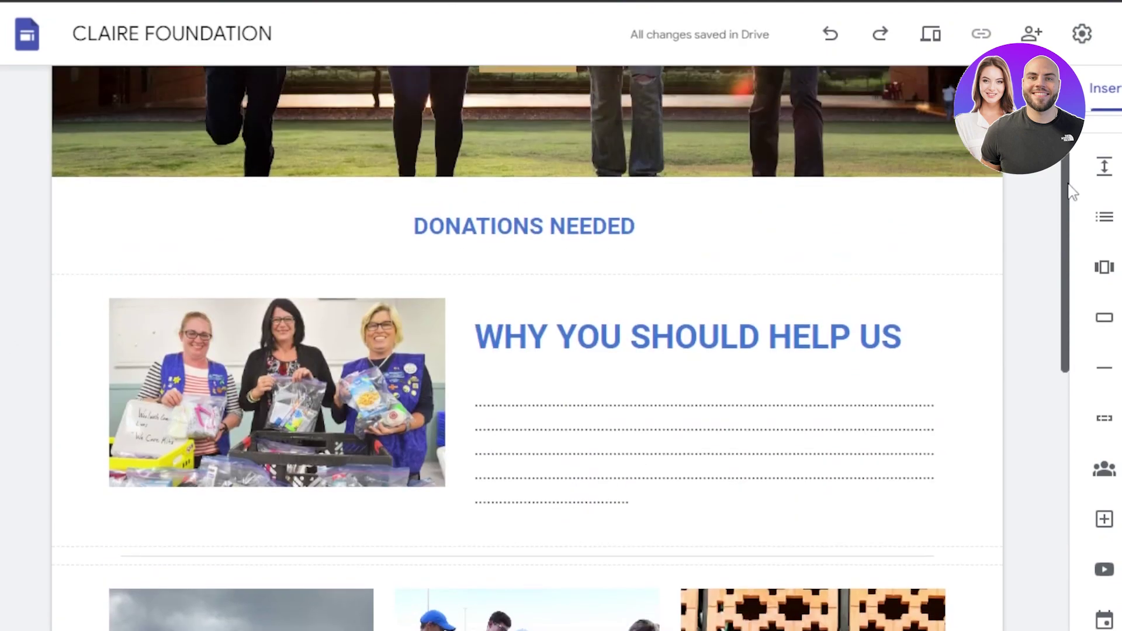
scroll(1071, 458, "down", 8)
scroll(1101, 351, "down", 5)
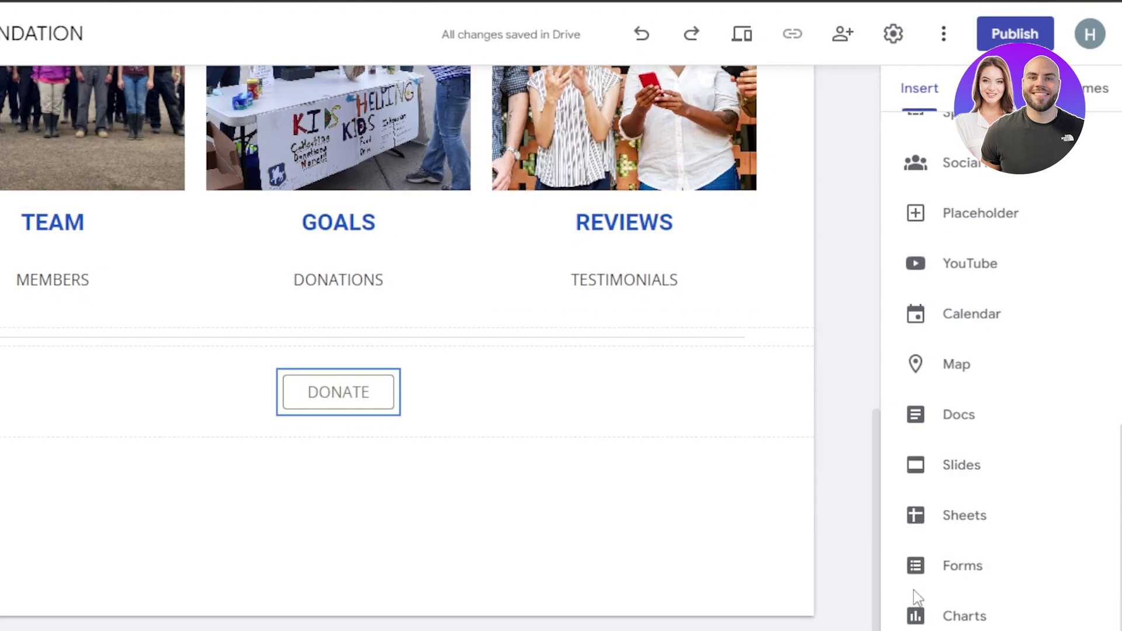
left_click(348, 617)
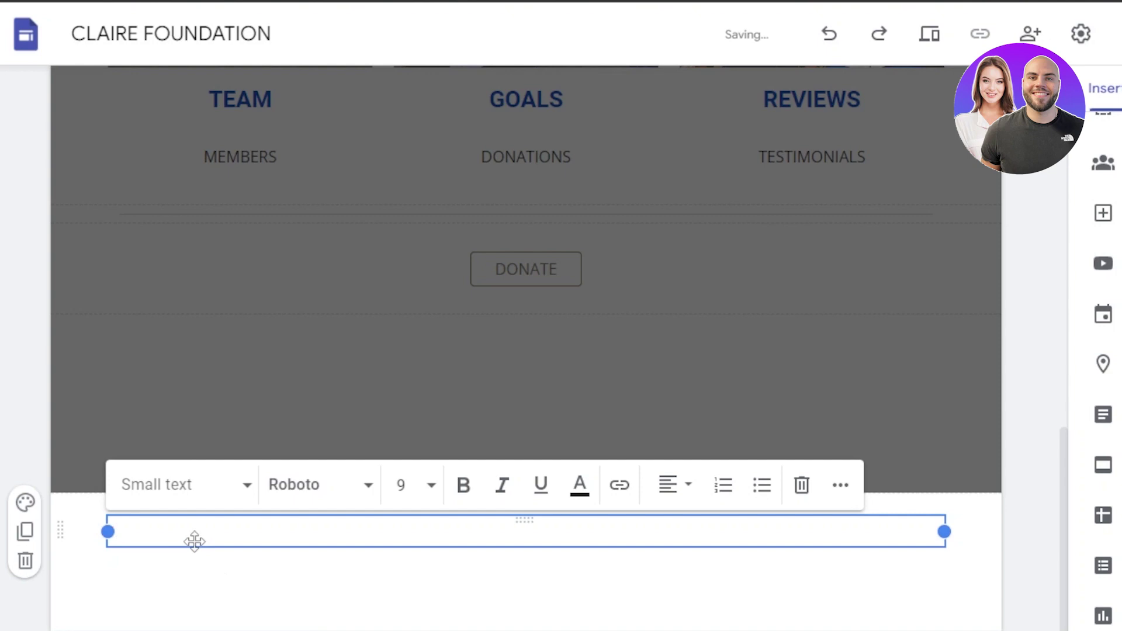
type("www.clairefoundation.com")
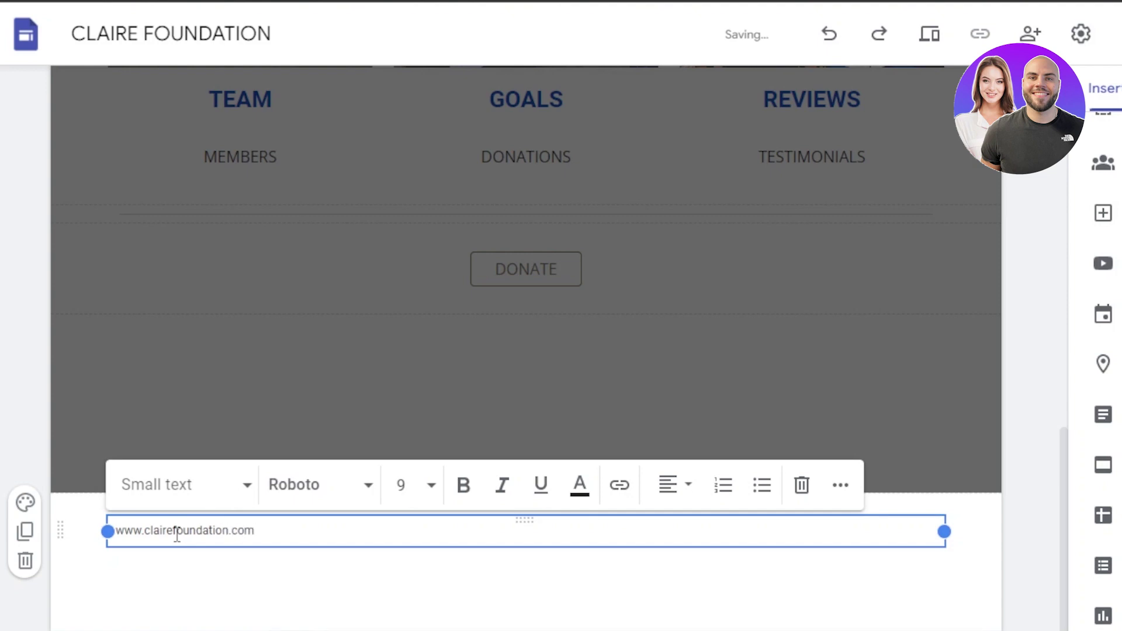
key("Return")
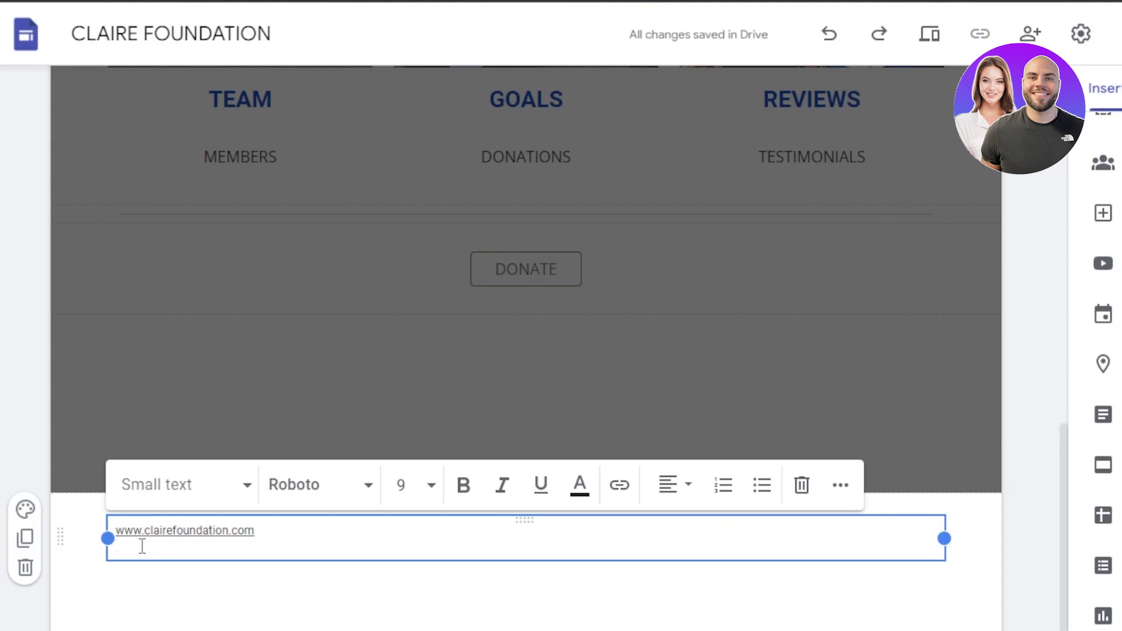
Add the foundation's phone number and its city address on separate lines under the footer's web address.
type("+10")
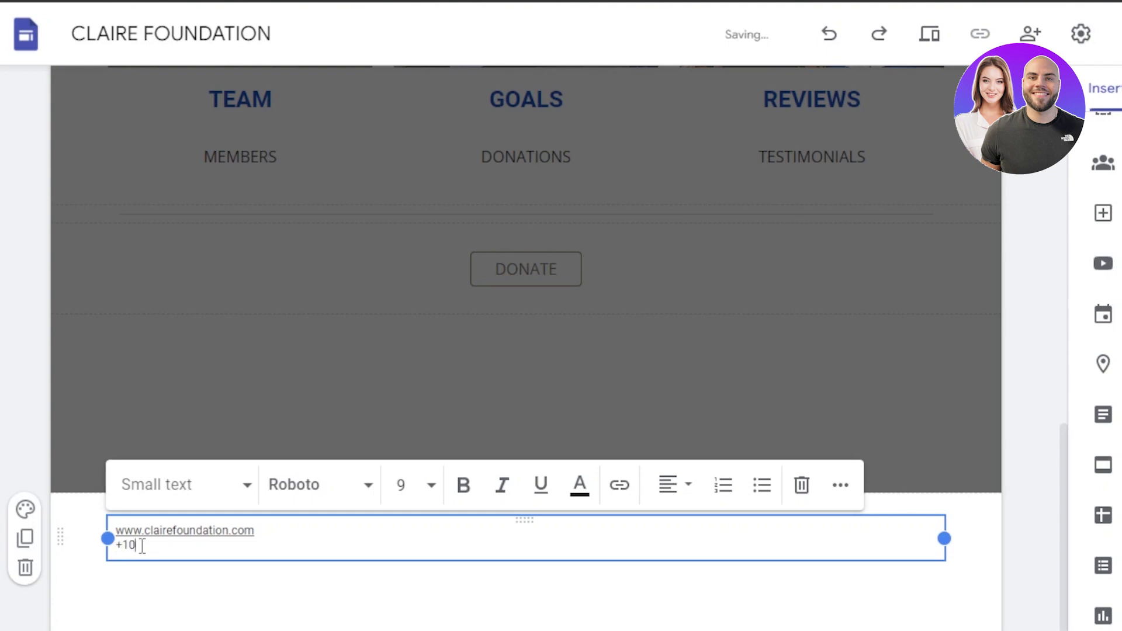
type("0000000000000")
key("Return")
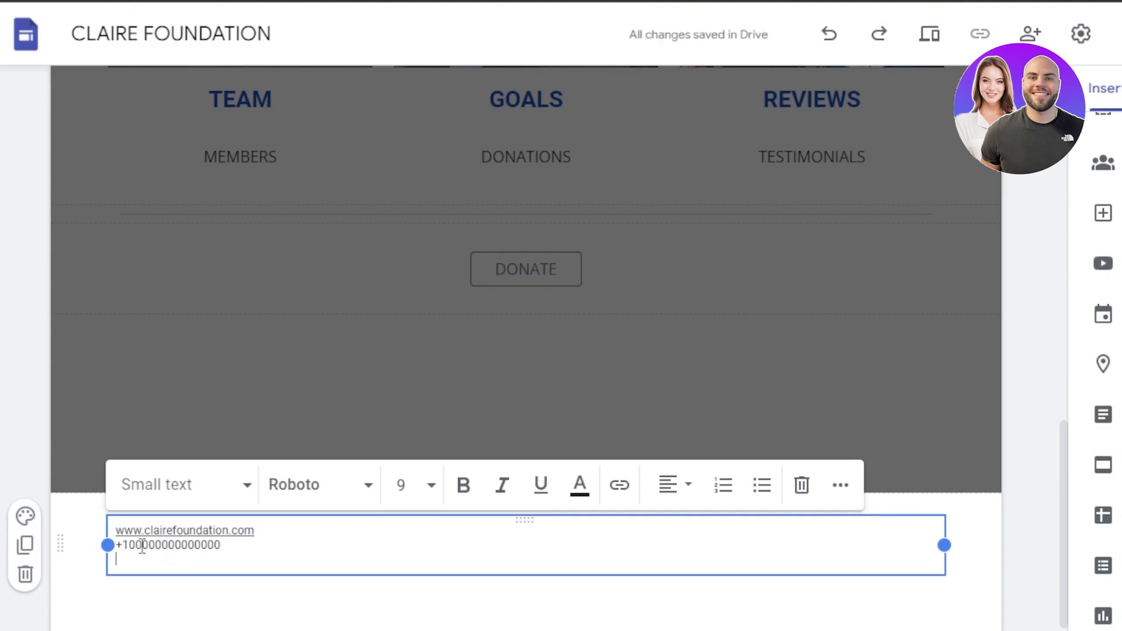
type("n")
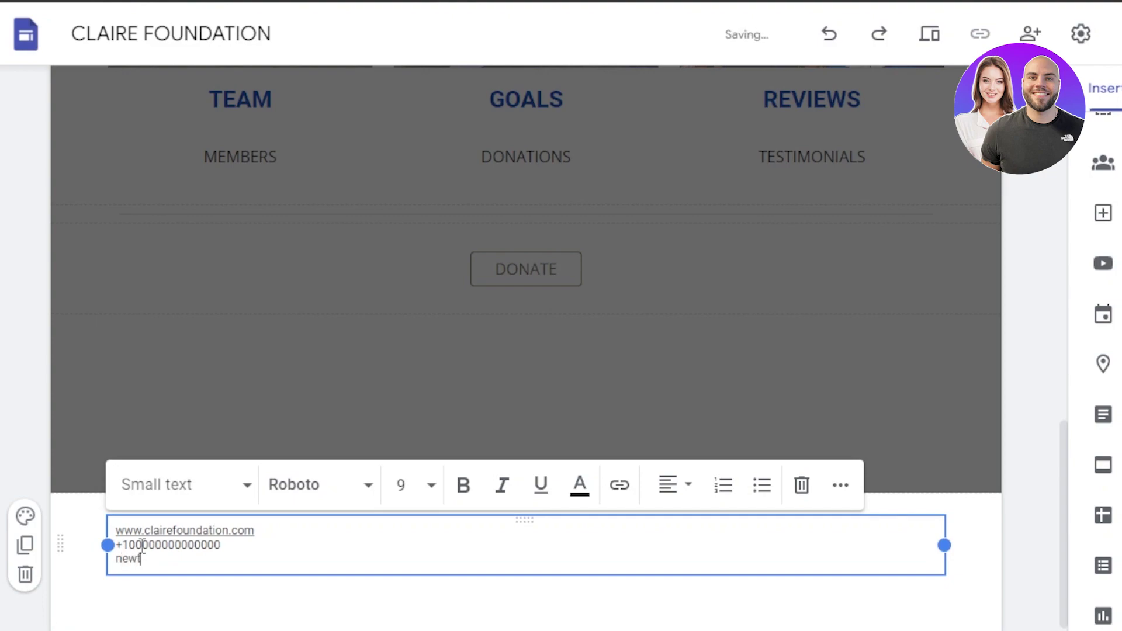
type("ewyork, newyork")
left_click(334, 605)
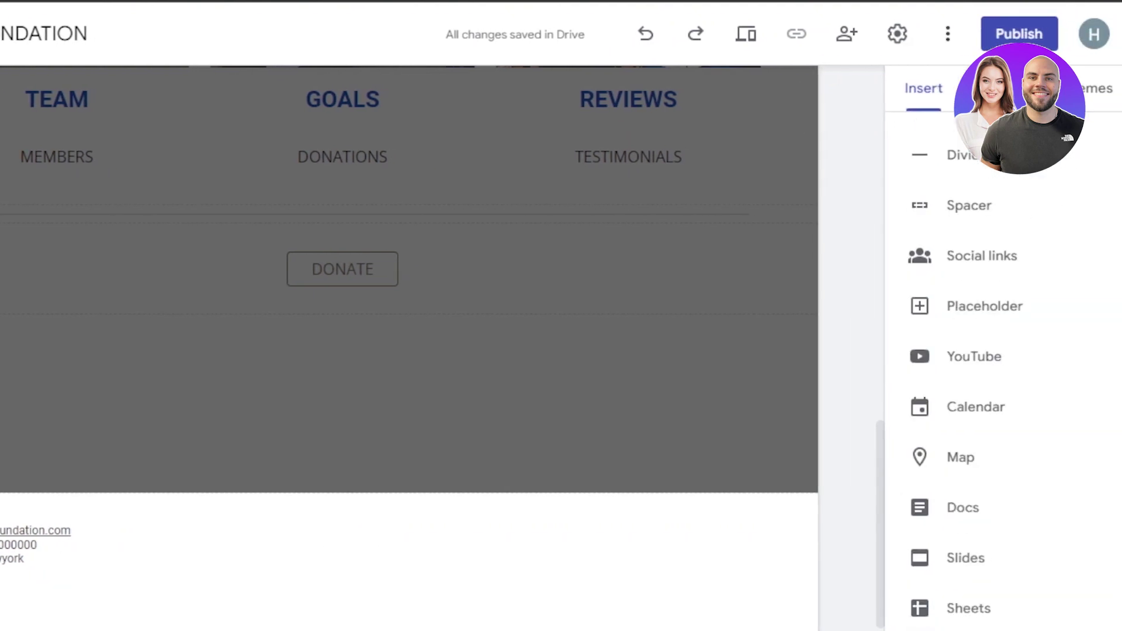
scroll(954, 344, "up", 2)
left_click(955, 337)
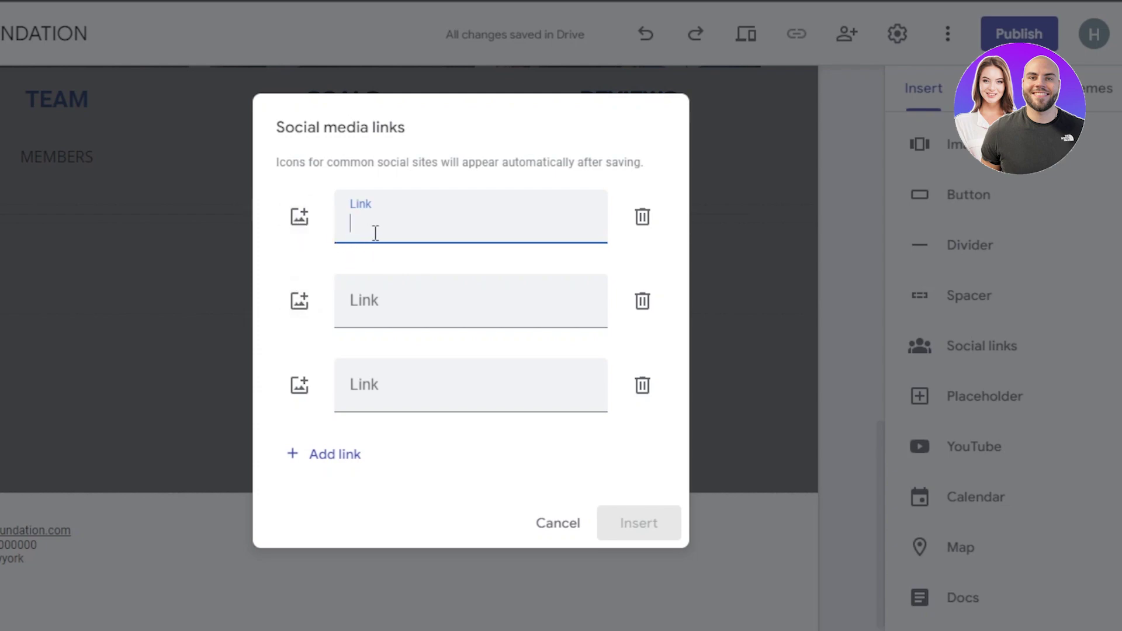
type("www")
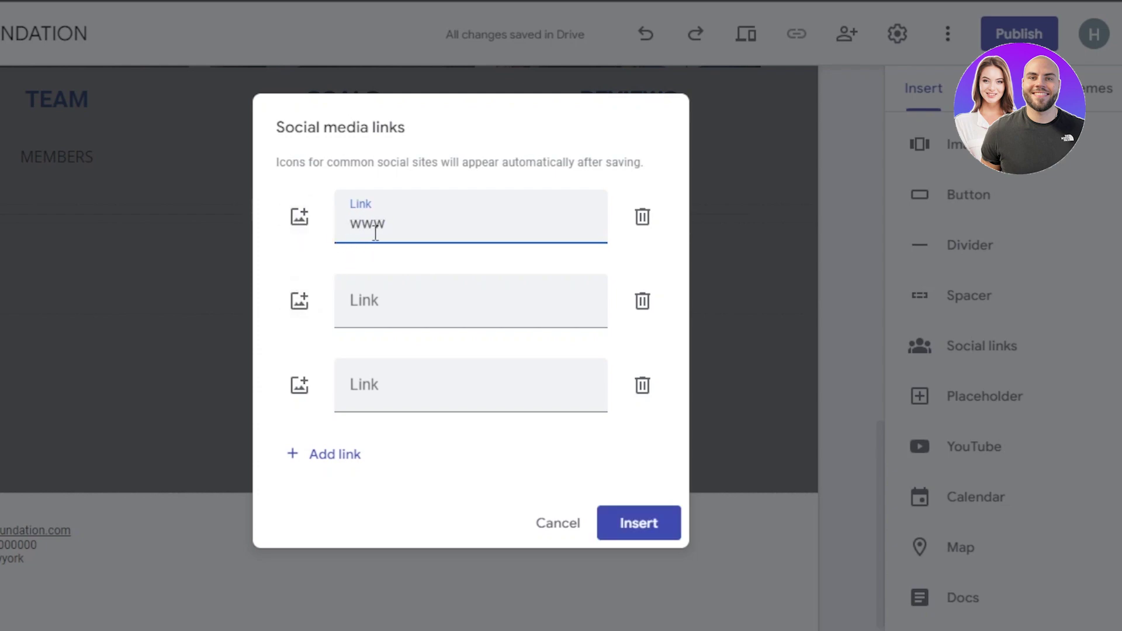
type(".twitter.com")
left_click(371, 315)
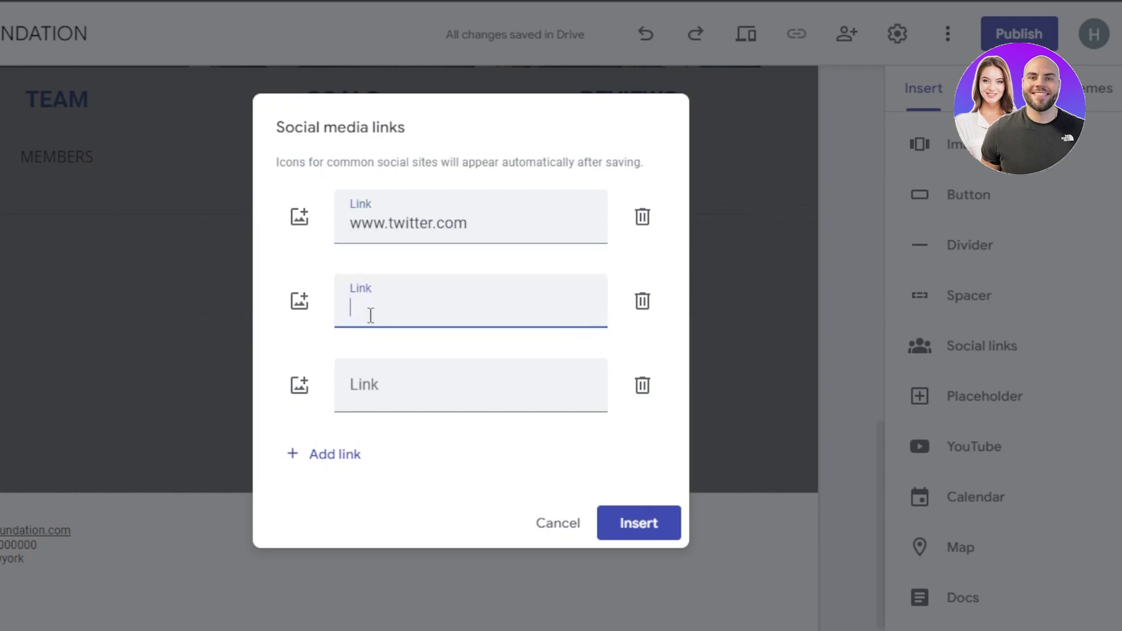
type("www")
type(".facebook.com")
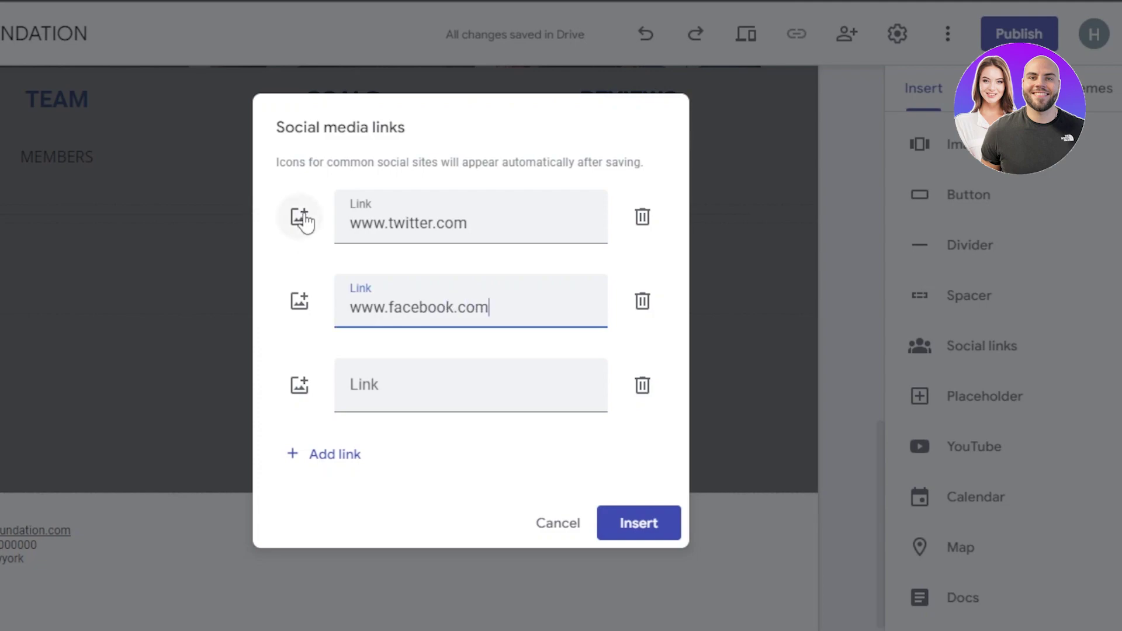
Give the Twitter link the white-bird-on-blue icon from a Google Images search for "twitter".
left_click(301, 218)
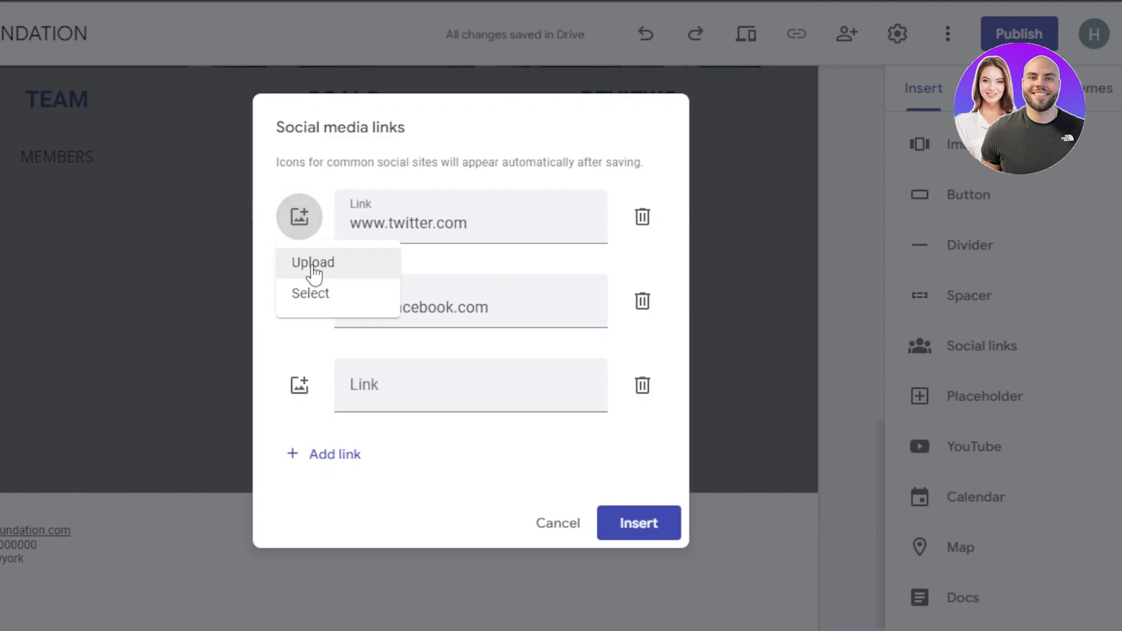
left_click(315, 298)
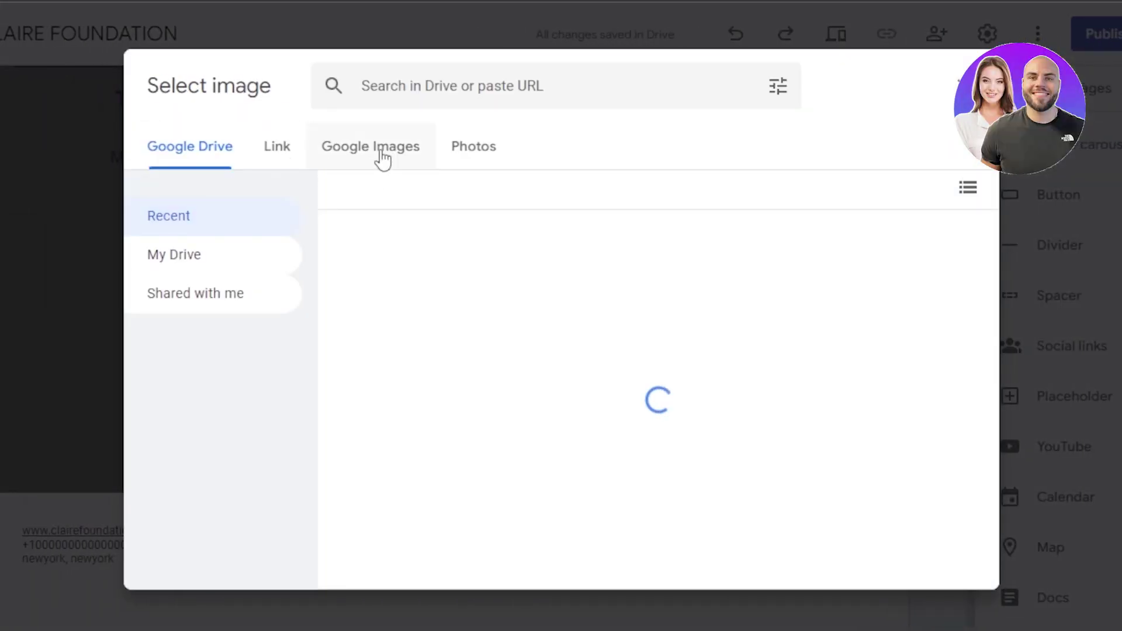
left_click(396, 158)
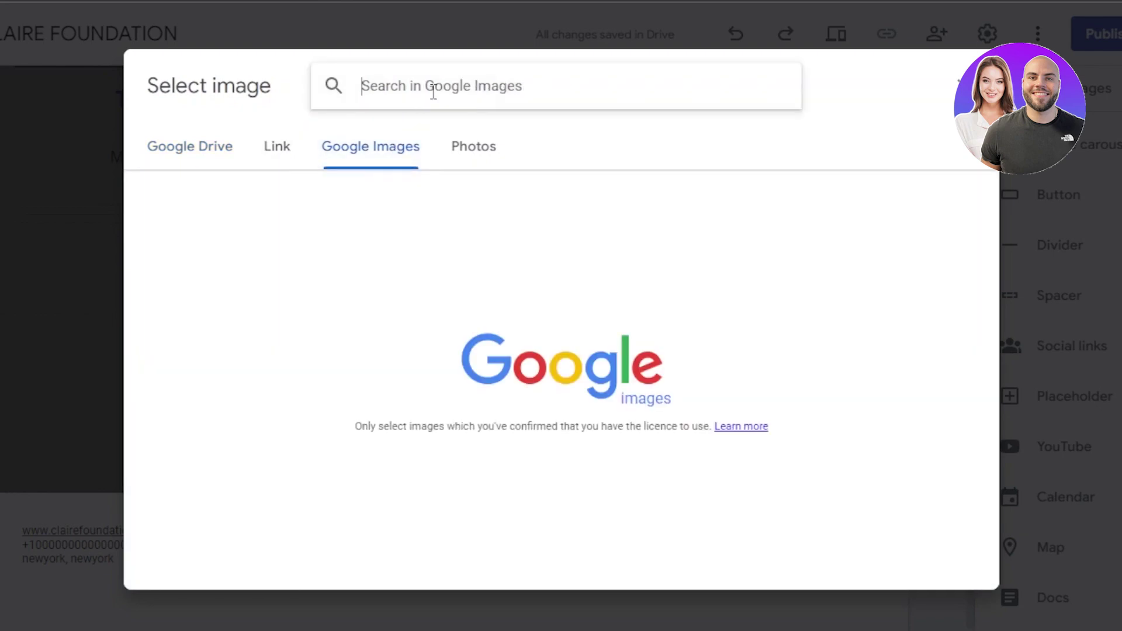
type("twitter")
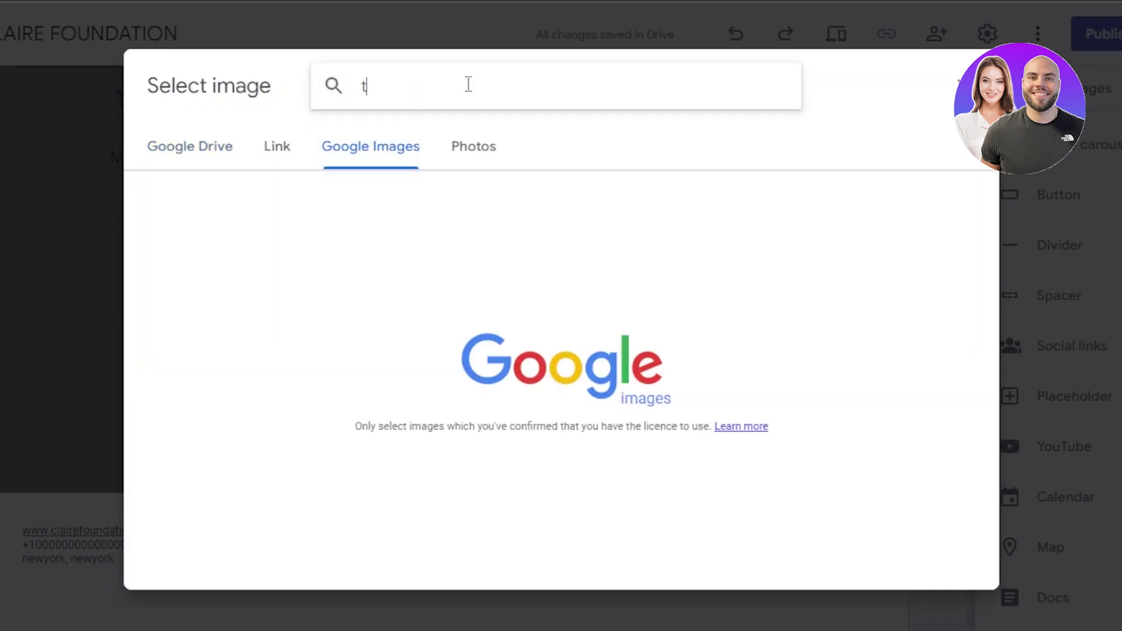
key("Return")
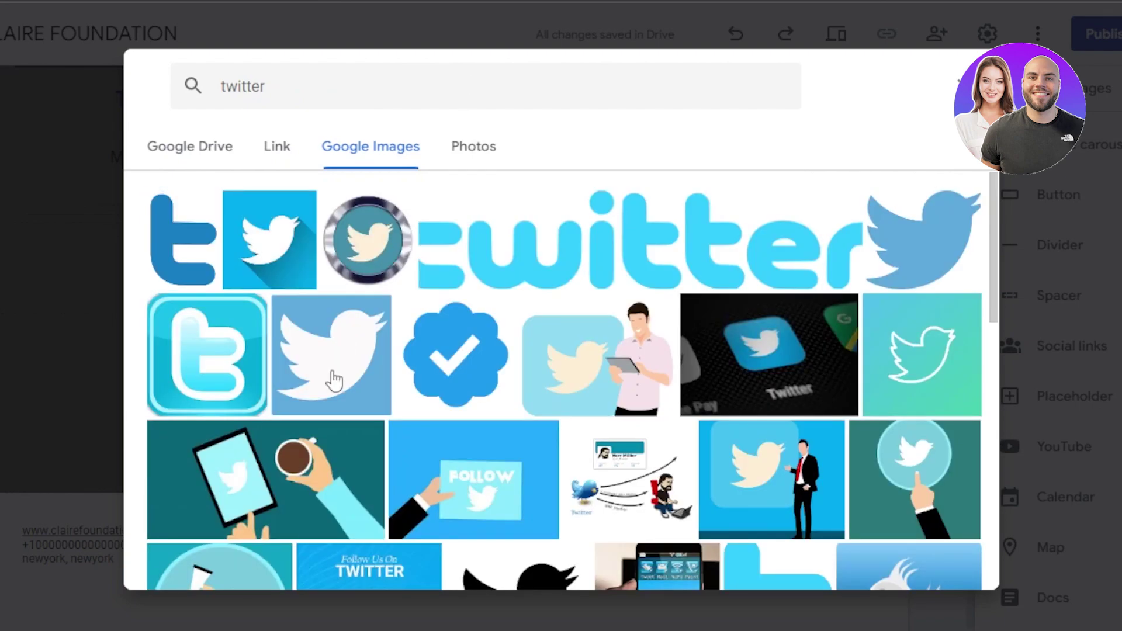
left_click(335, 379)
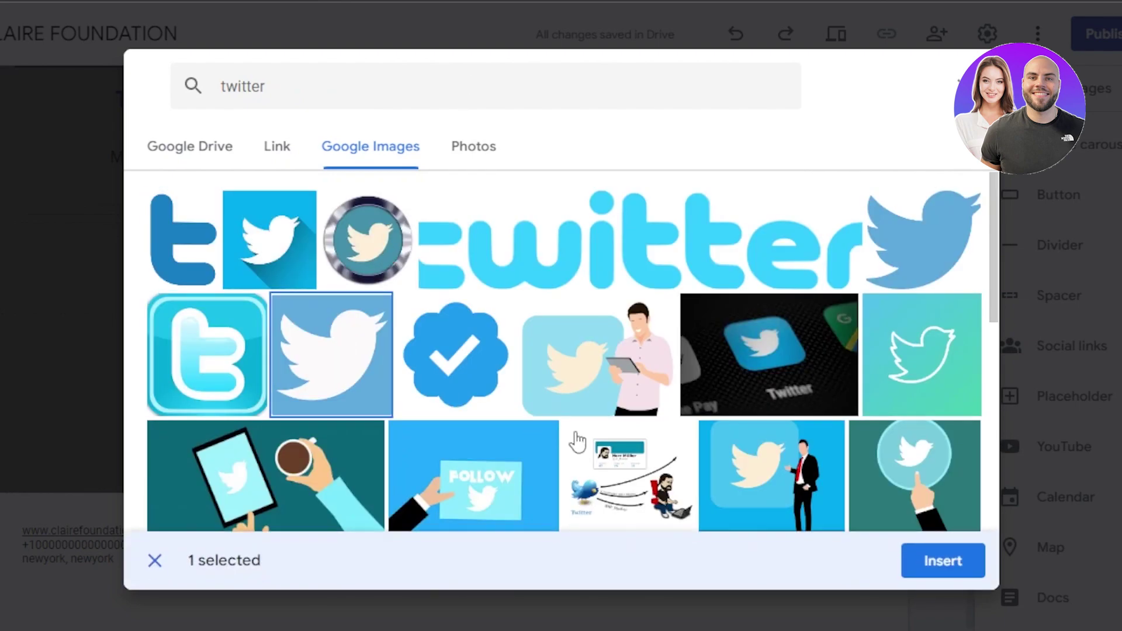
left_click(941, 560)
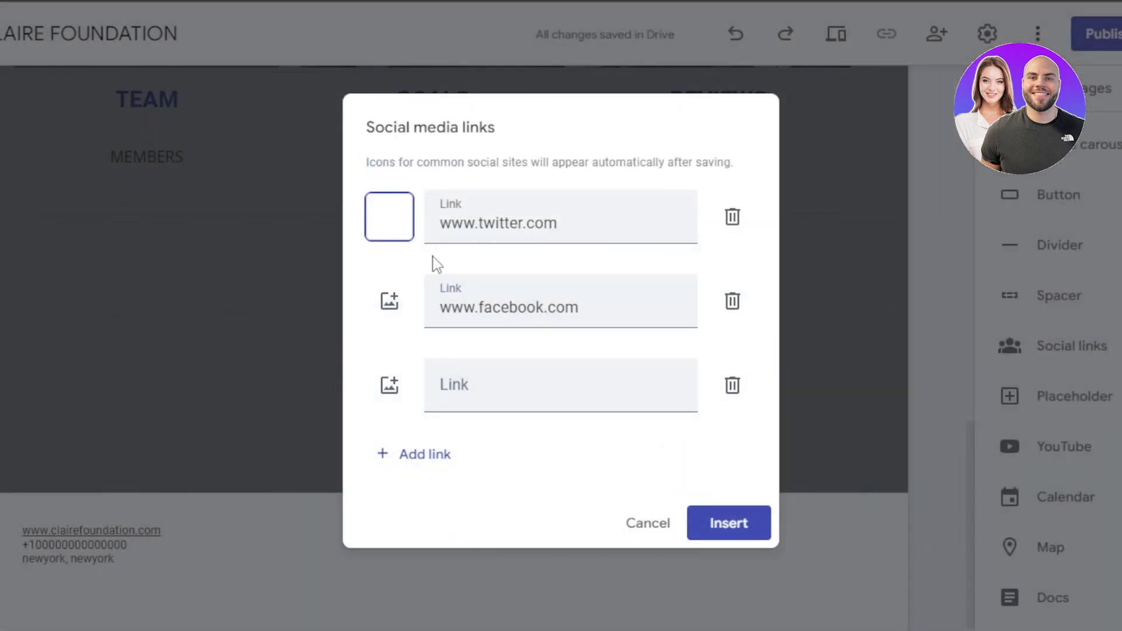
Give the Facebook link an existing white-f-on-blue icon image and insert the social media links below the footer's contact details.
left_click(390, 302)
left_click(395, 341)
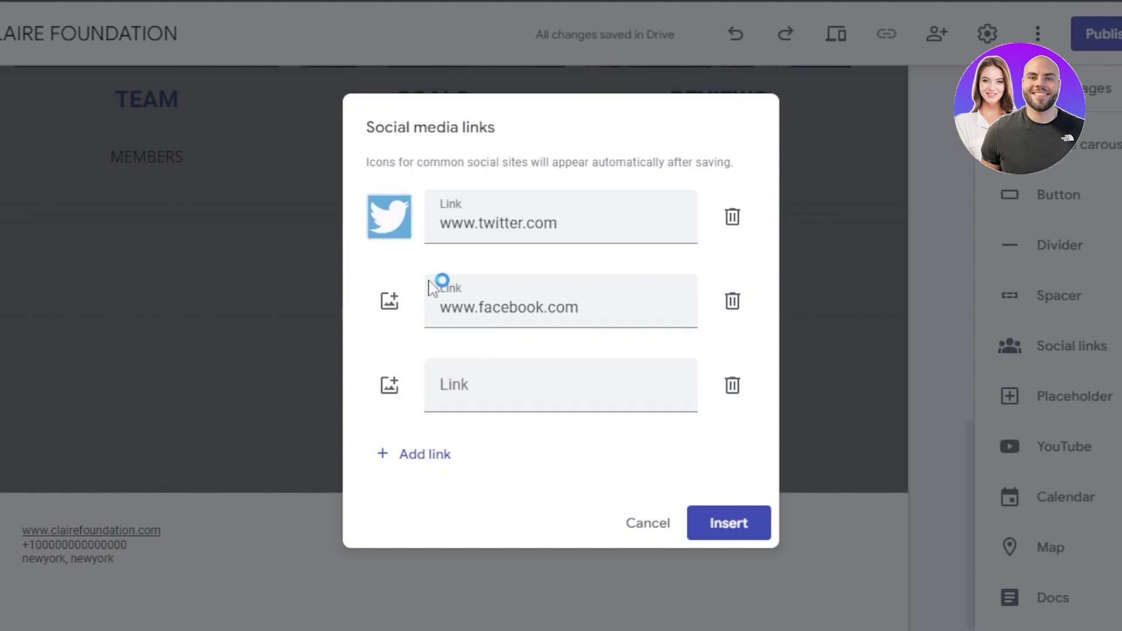
left_click(389, 301)
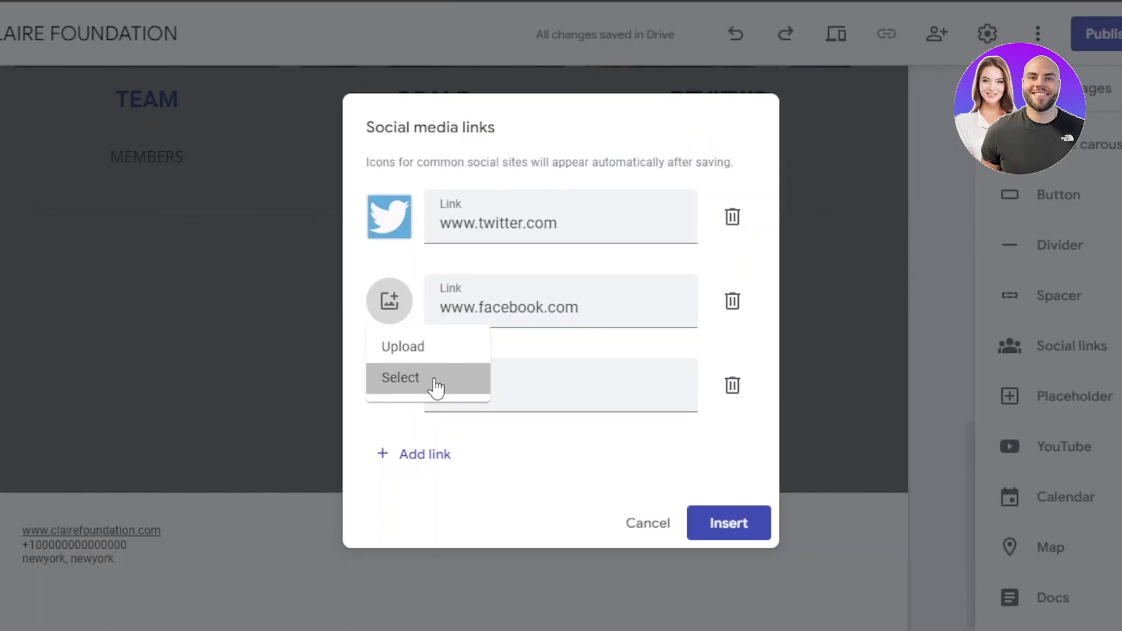
left_click(436, 386)
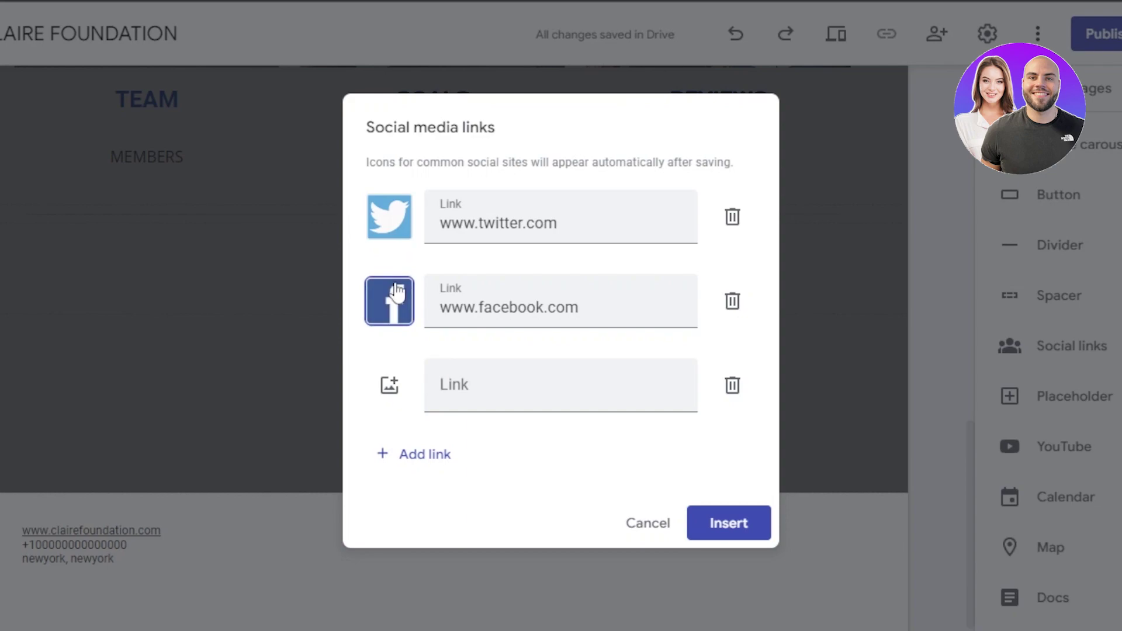
left_click(758, 520)
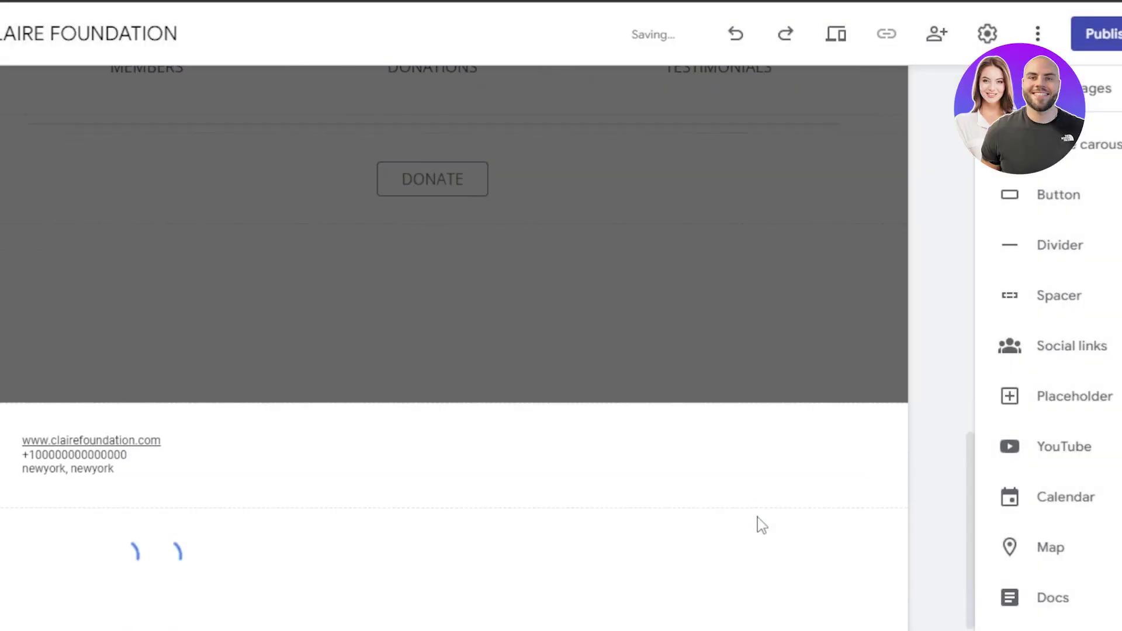
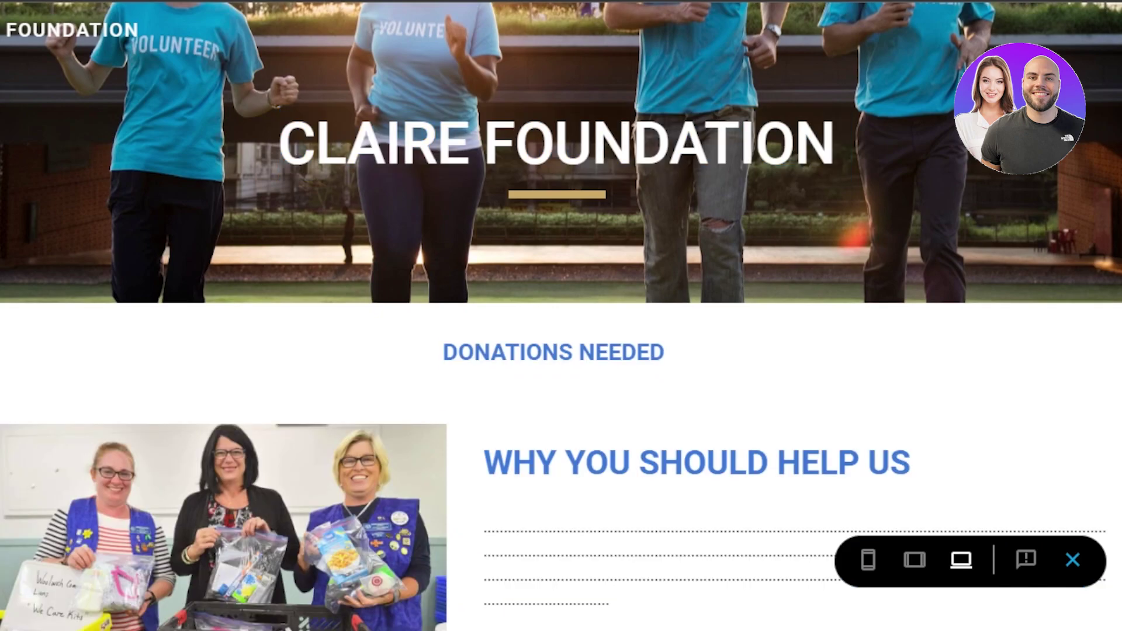
Review the whole page in the large-screen preview, then open the site's sharing options and close them without changes.
scroll(558, 342, "down", 10)
scroll(558, 342, "up", 10)
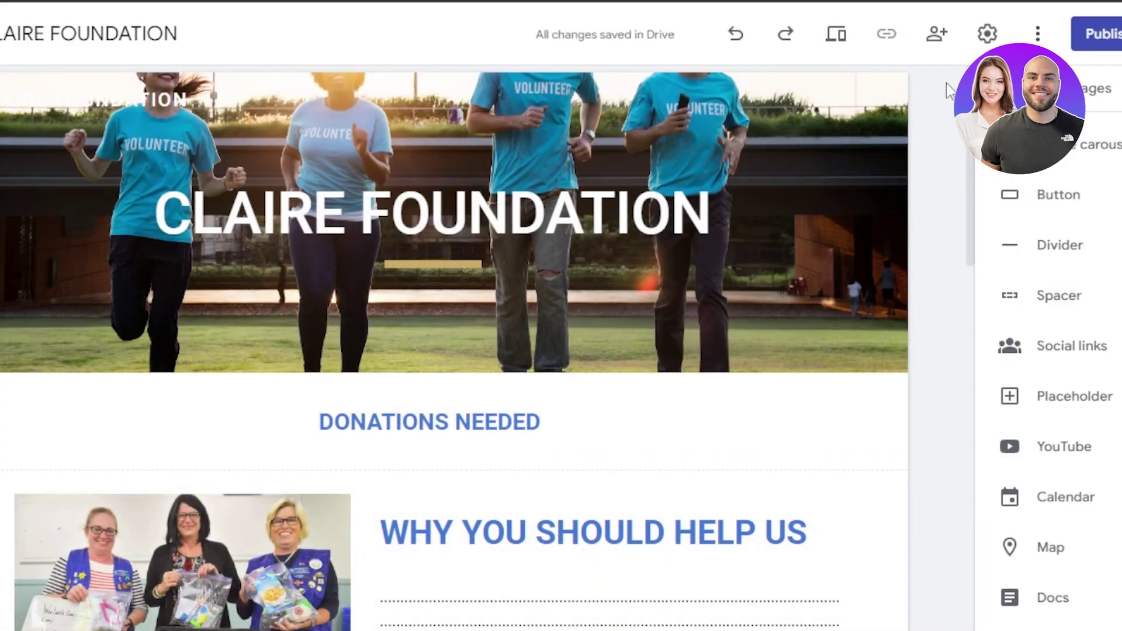
left_click(933, 34)
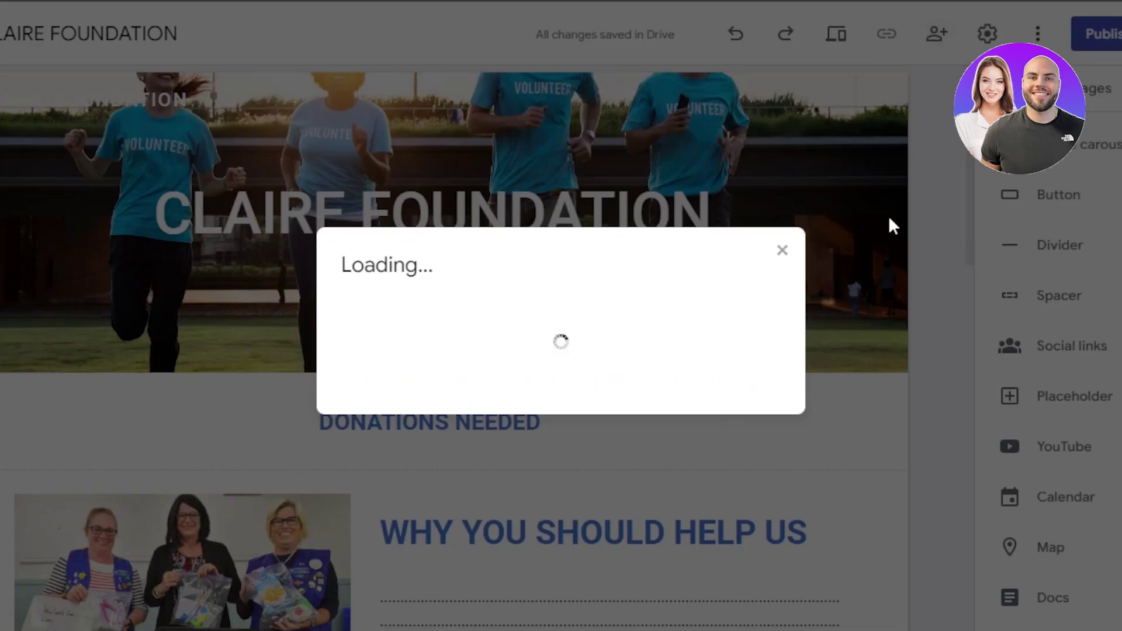
left_click(782, 250)
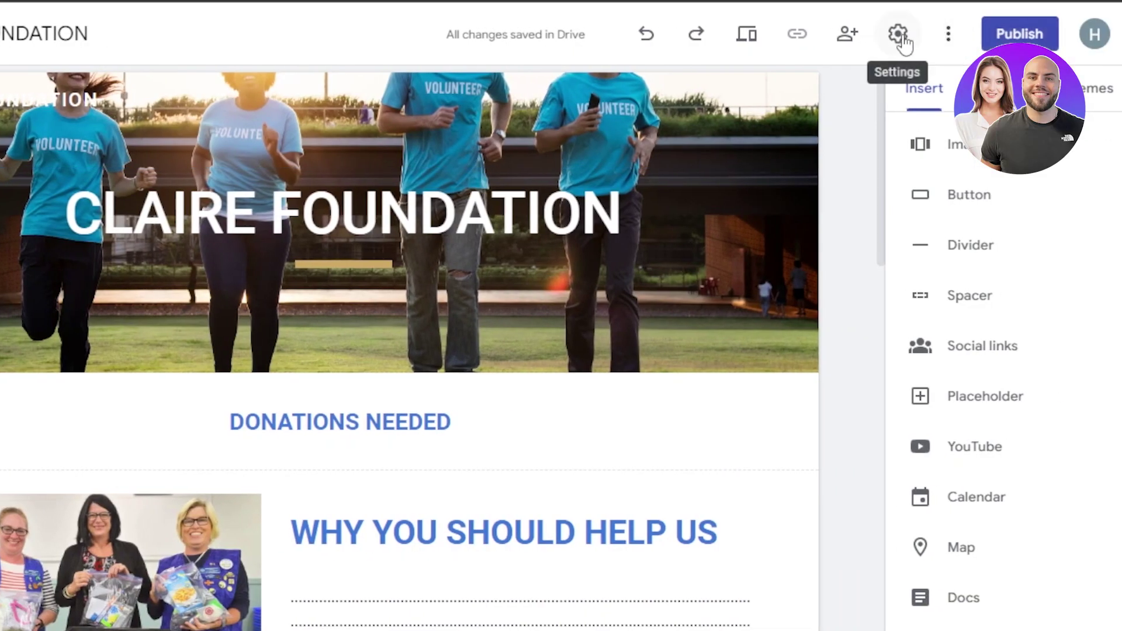
Examine the web publishing settings and the full site address for claire-foundation, then leave without publishing.
left_click(1019, 35)
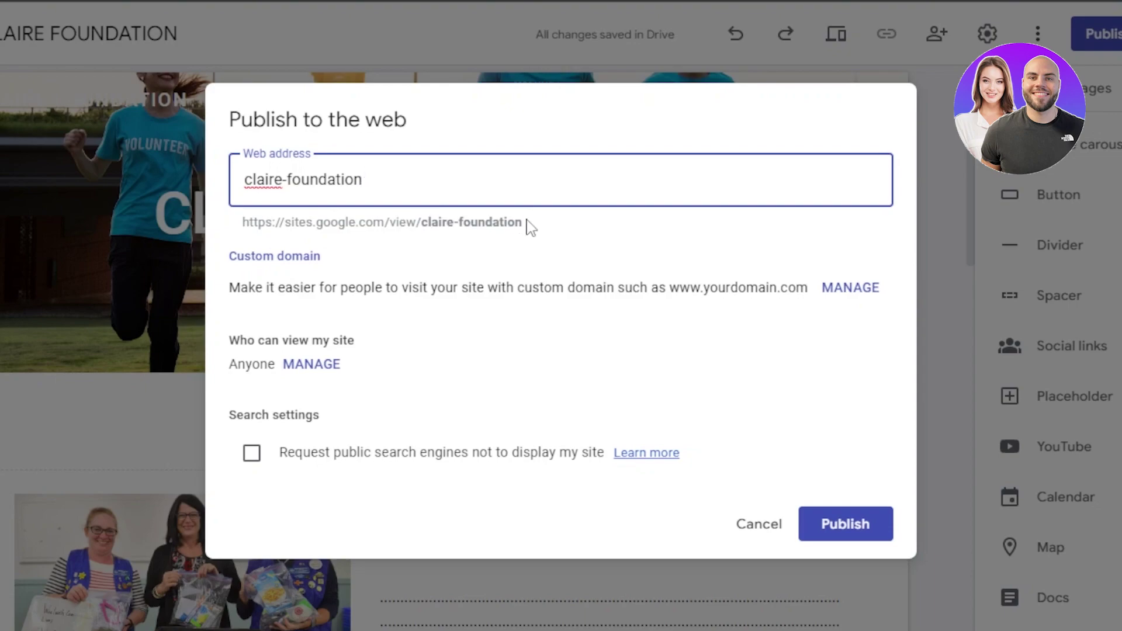
left_click_drag(523, 222, 241, 224)
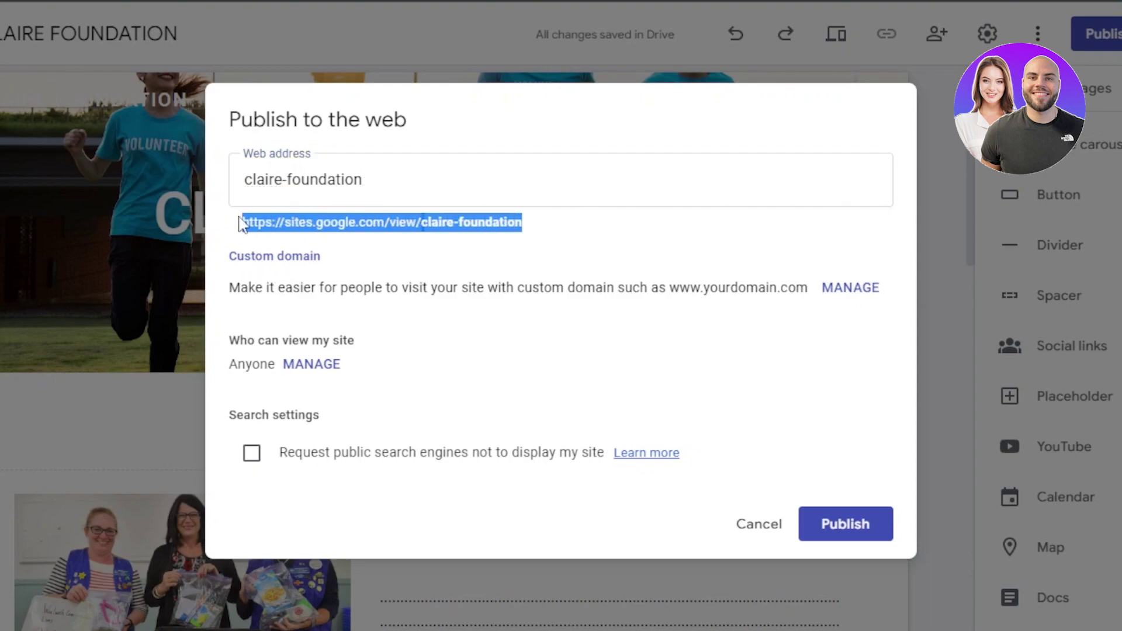
left_click(750, 246)
left_click(752, 538)
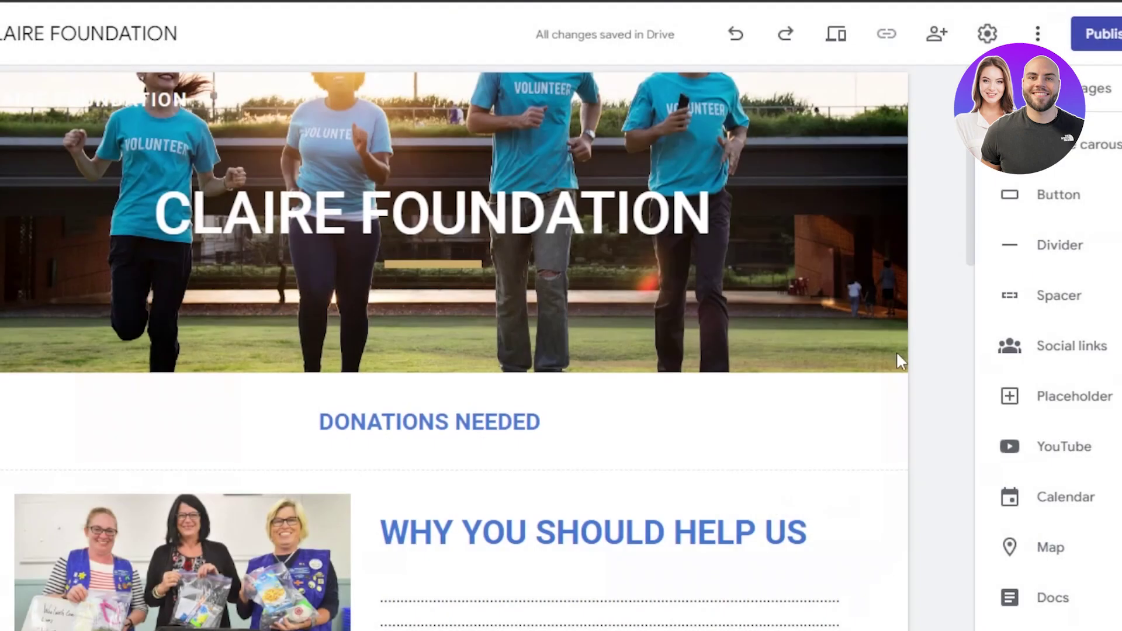
scroll(963, 493, "down", 10)
scroll(964, 493, "up", 10)
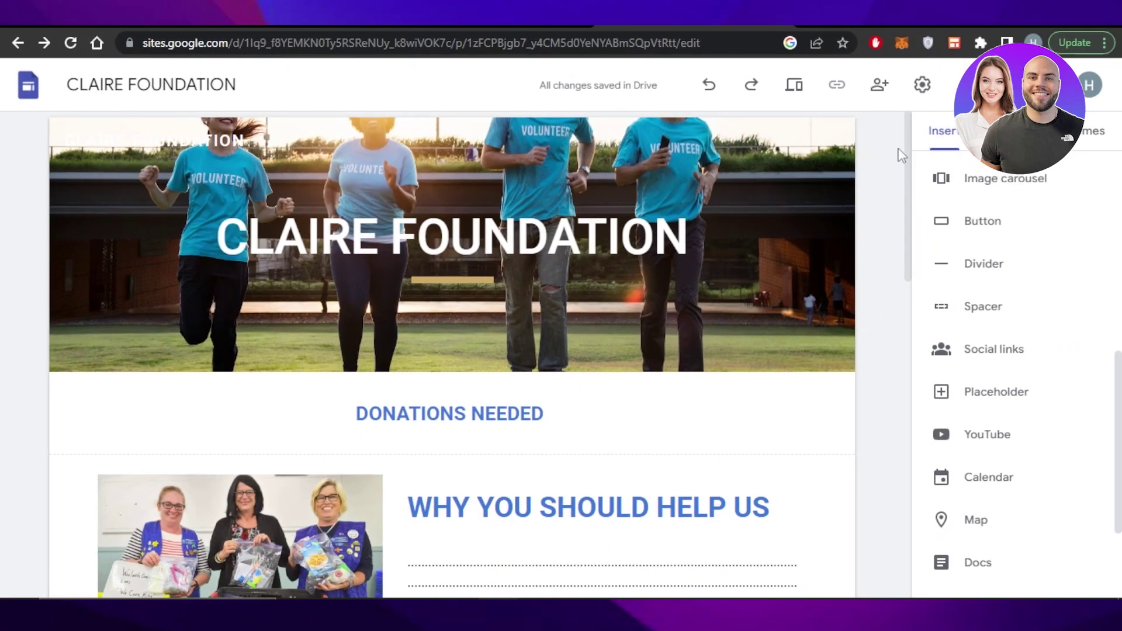
mouse_move(905, 155)
left_mouse_down()
mouse_move(934, 409)
mouse_move(907, 401)
mouse_move(906, 525)
mouse_move(905, 159)
left_mouse_up()
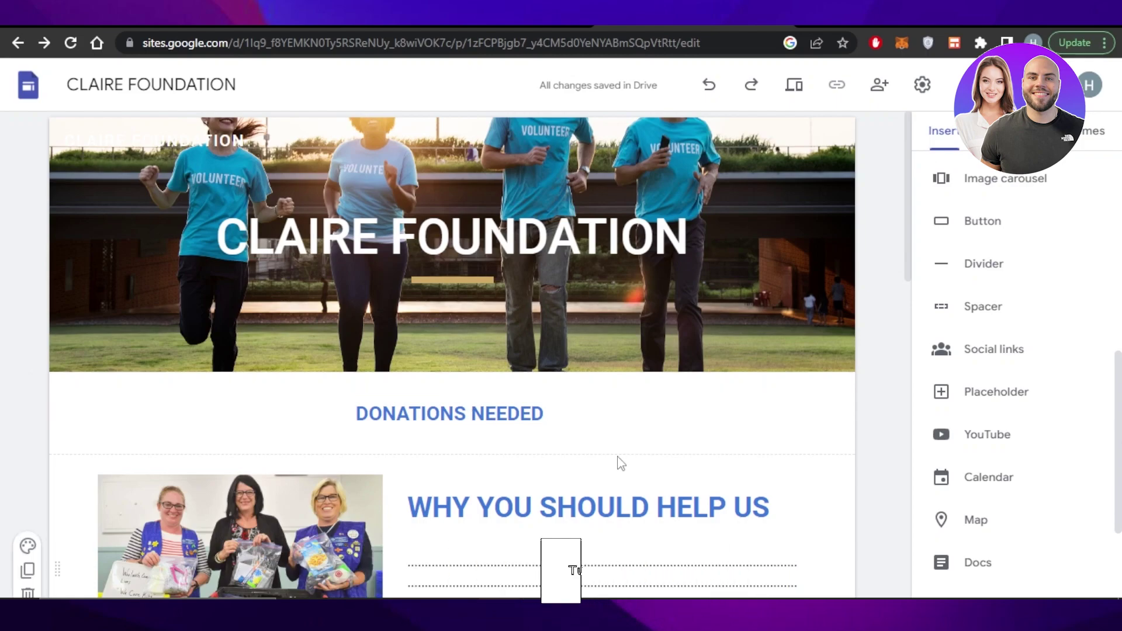